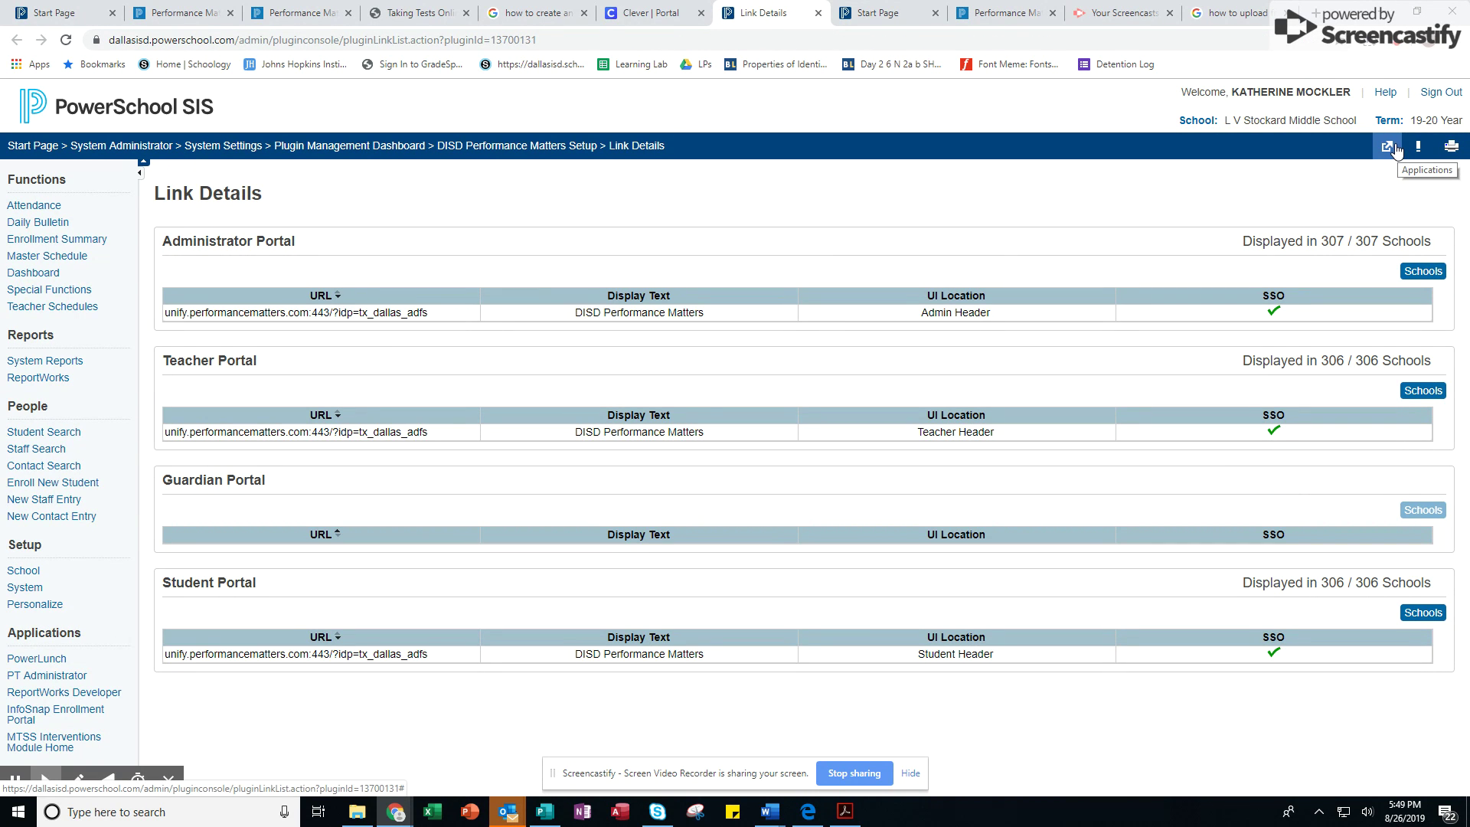
# Step: Switch over to the Clever staff portal tab
pyautogui.click(652, 13)
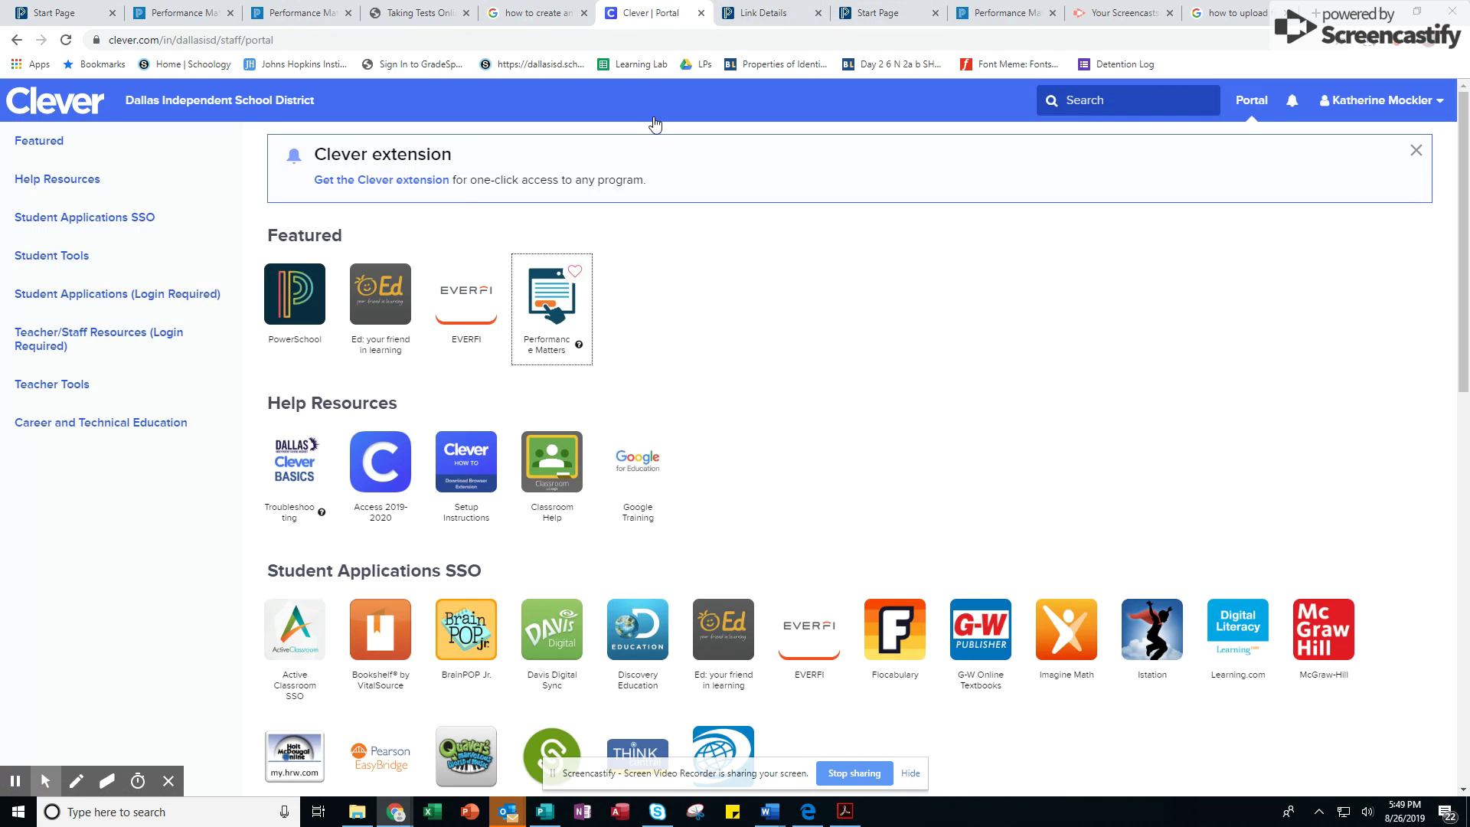
# Step: Return to Link Details and launch DISD Performance Matters in a new tab
pyautogui.click(765, 13)
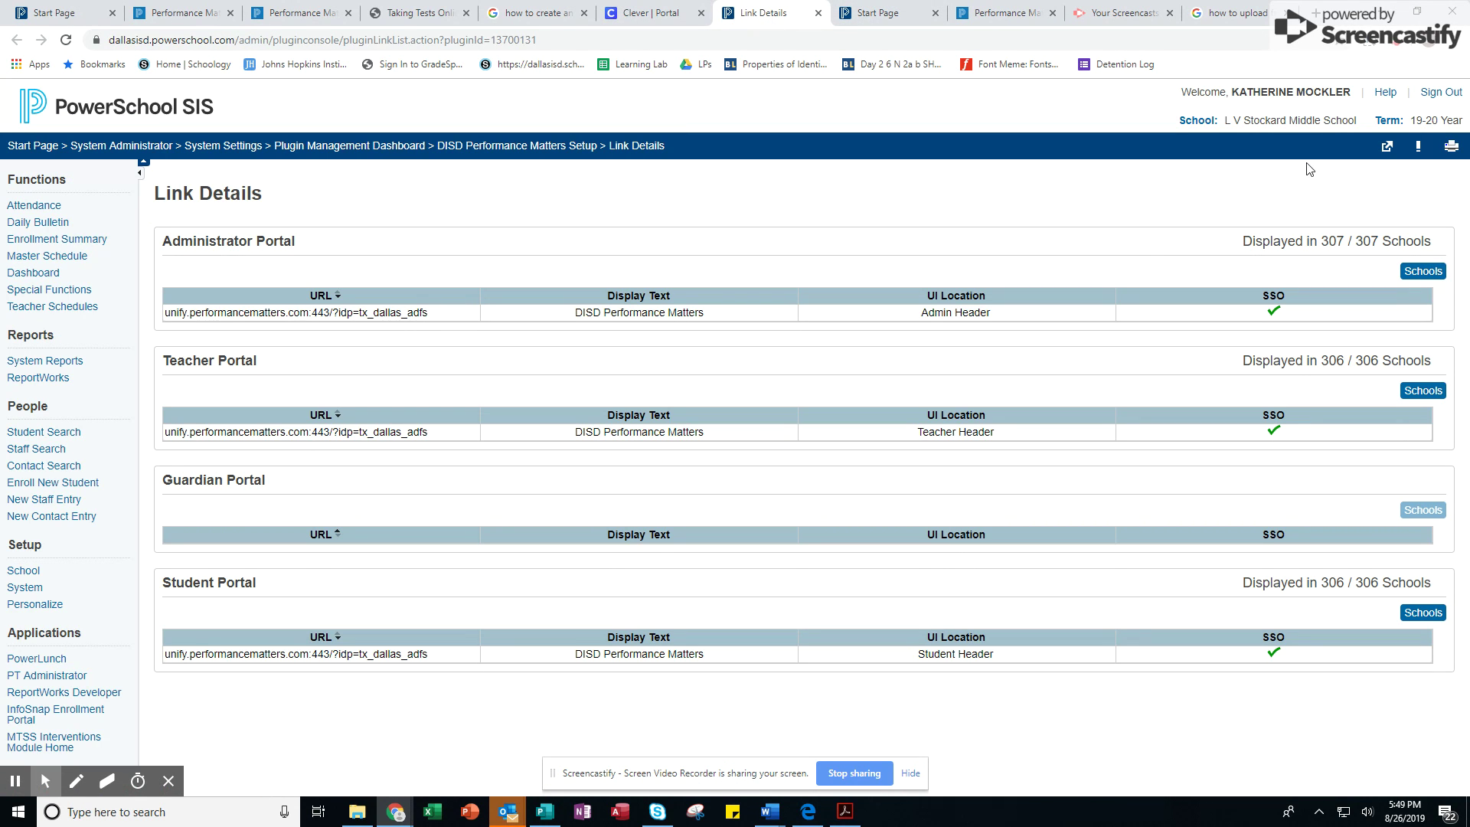
pyautogui.click(1388, 149)
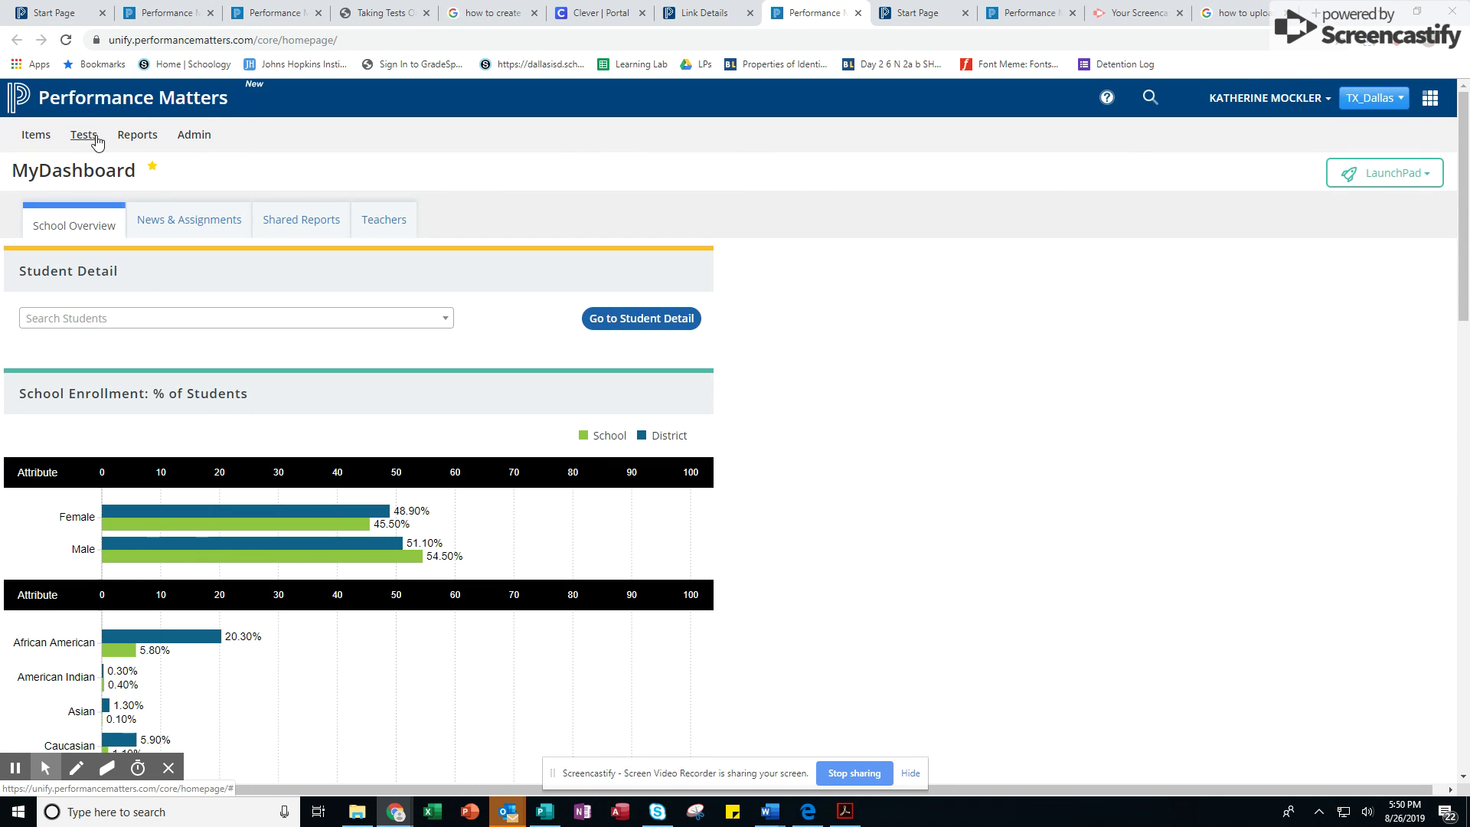
pyautogui.click(92, 137)
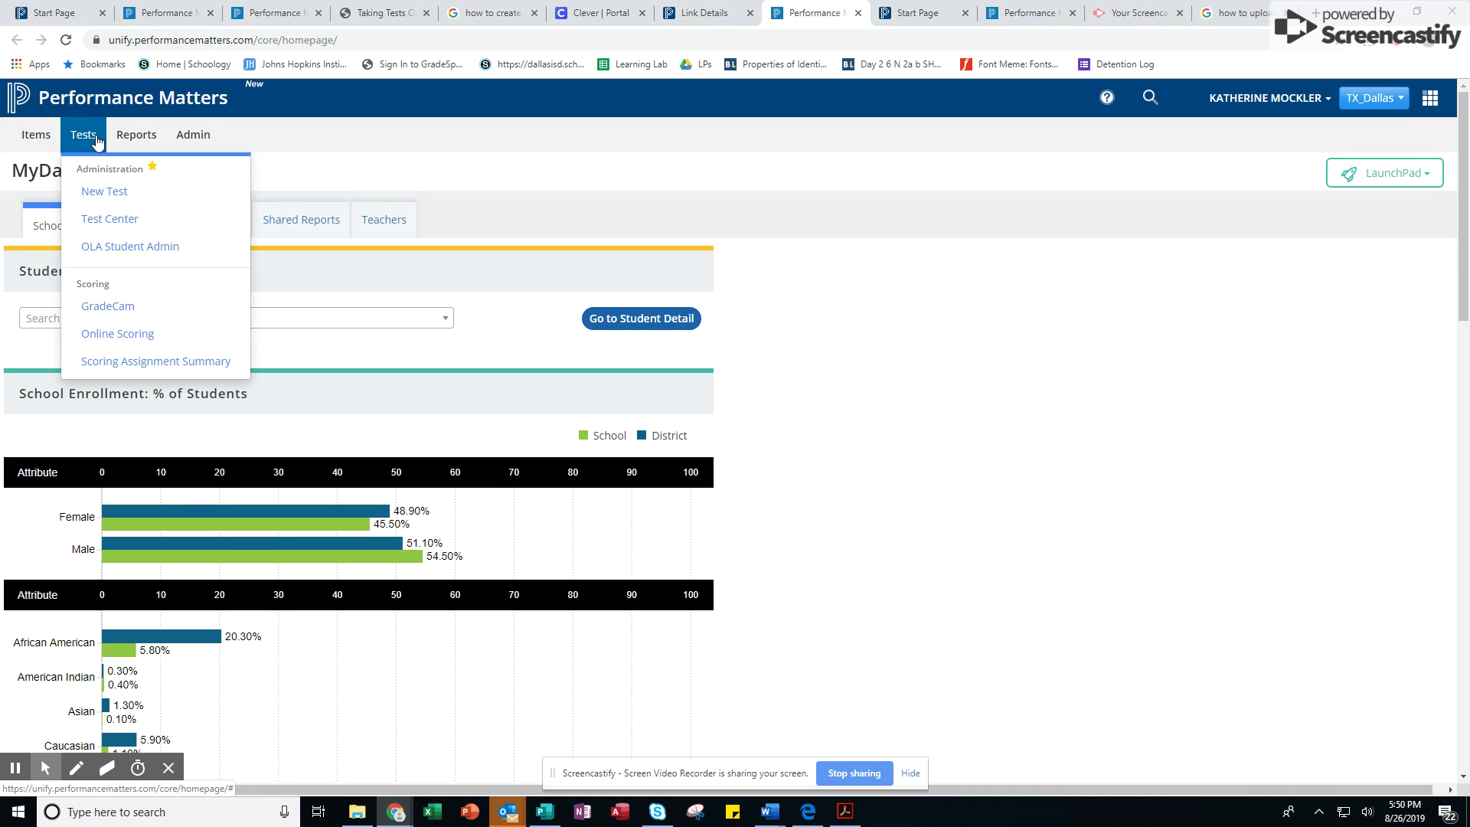
# Step: Start a new test titled Stockard_8_Math_PDOL_9.4.19
pyautogui.click(94, 193)
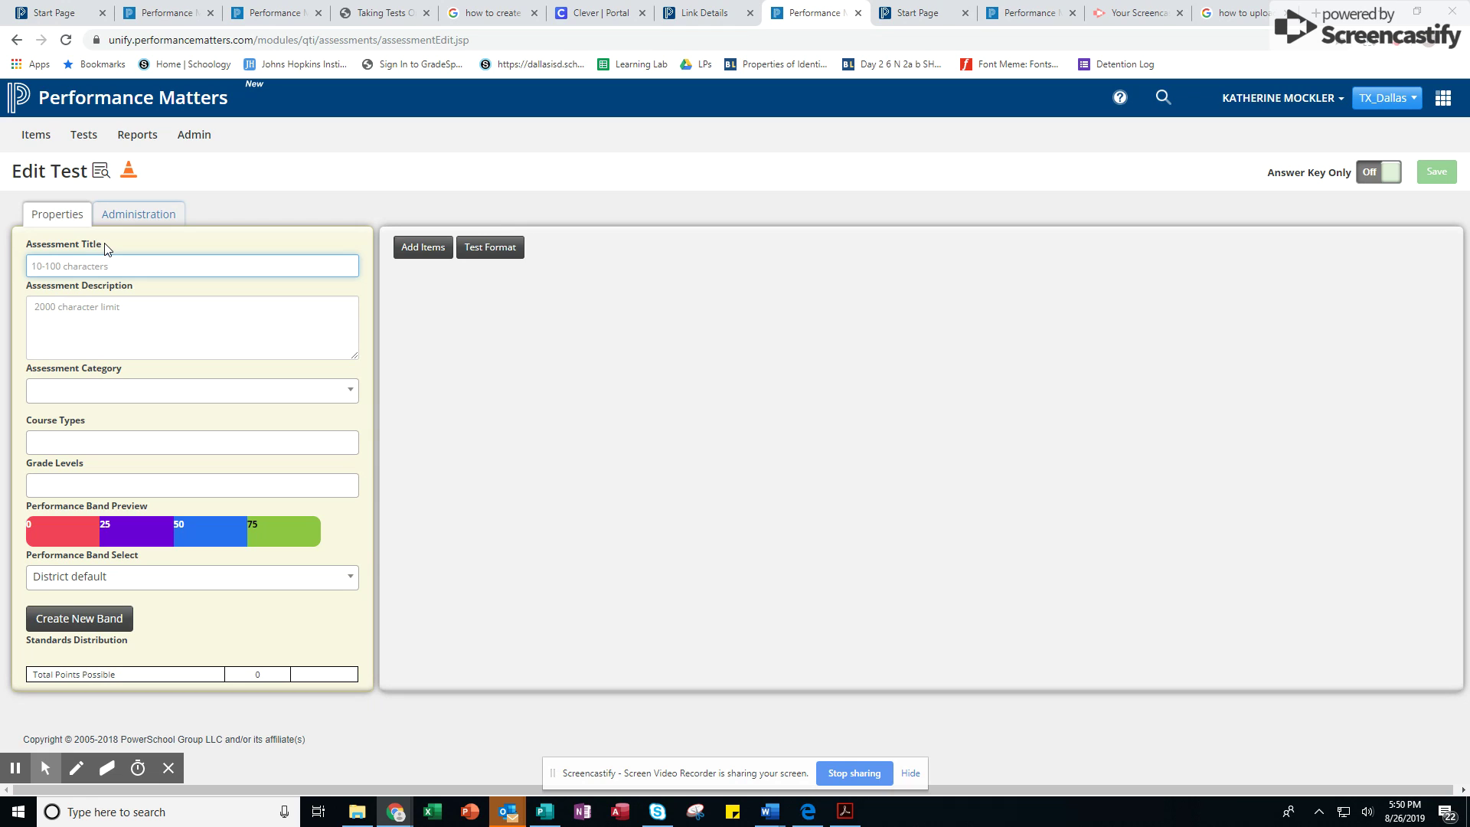
pyautogui.write('Stockard')
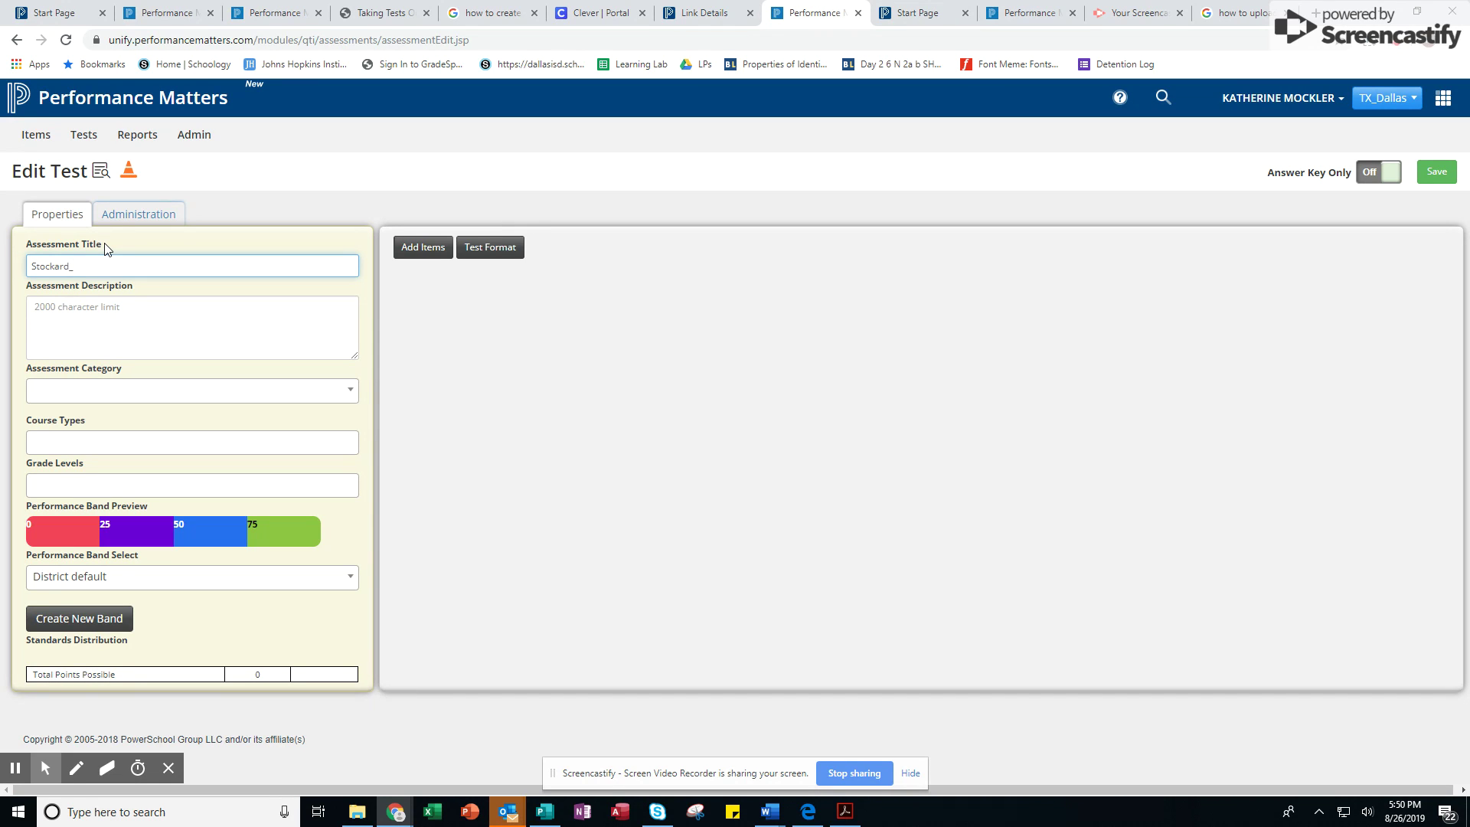
pyautogui.write('_8_Math_PDOL_9.4.19')
pyautogui.click(126, 319)
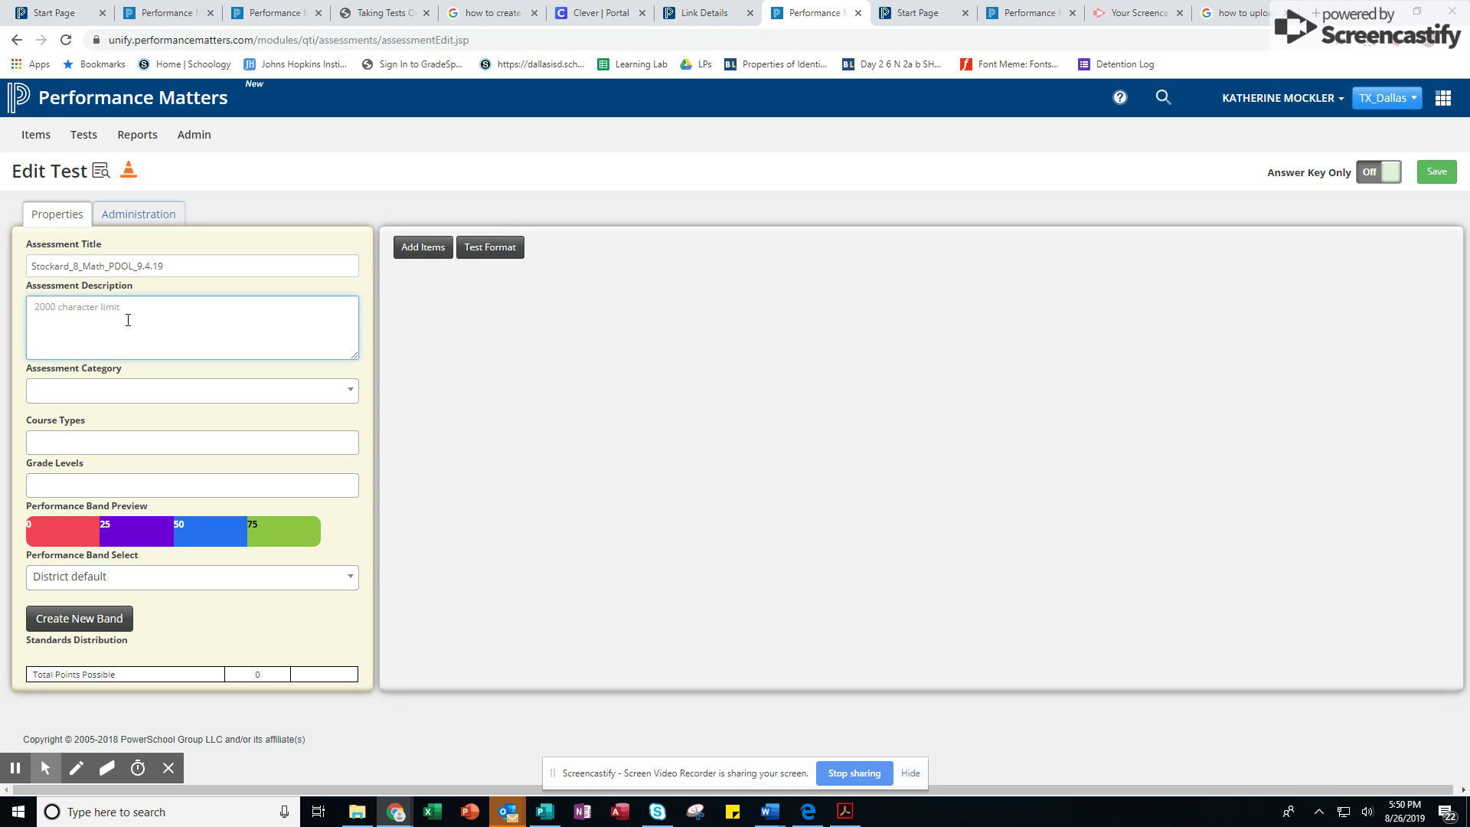
# Step: Enter the description 'Power DOL for 9.4.19 for 8th Grade Mat', category Campus Formative, course Math 8
pyautogui.write('Power DOL for 9.4.19 for 8th Grade Math')
pyautogui.click(111, 398)
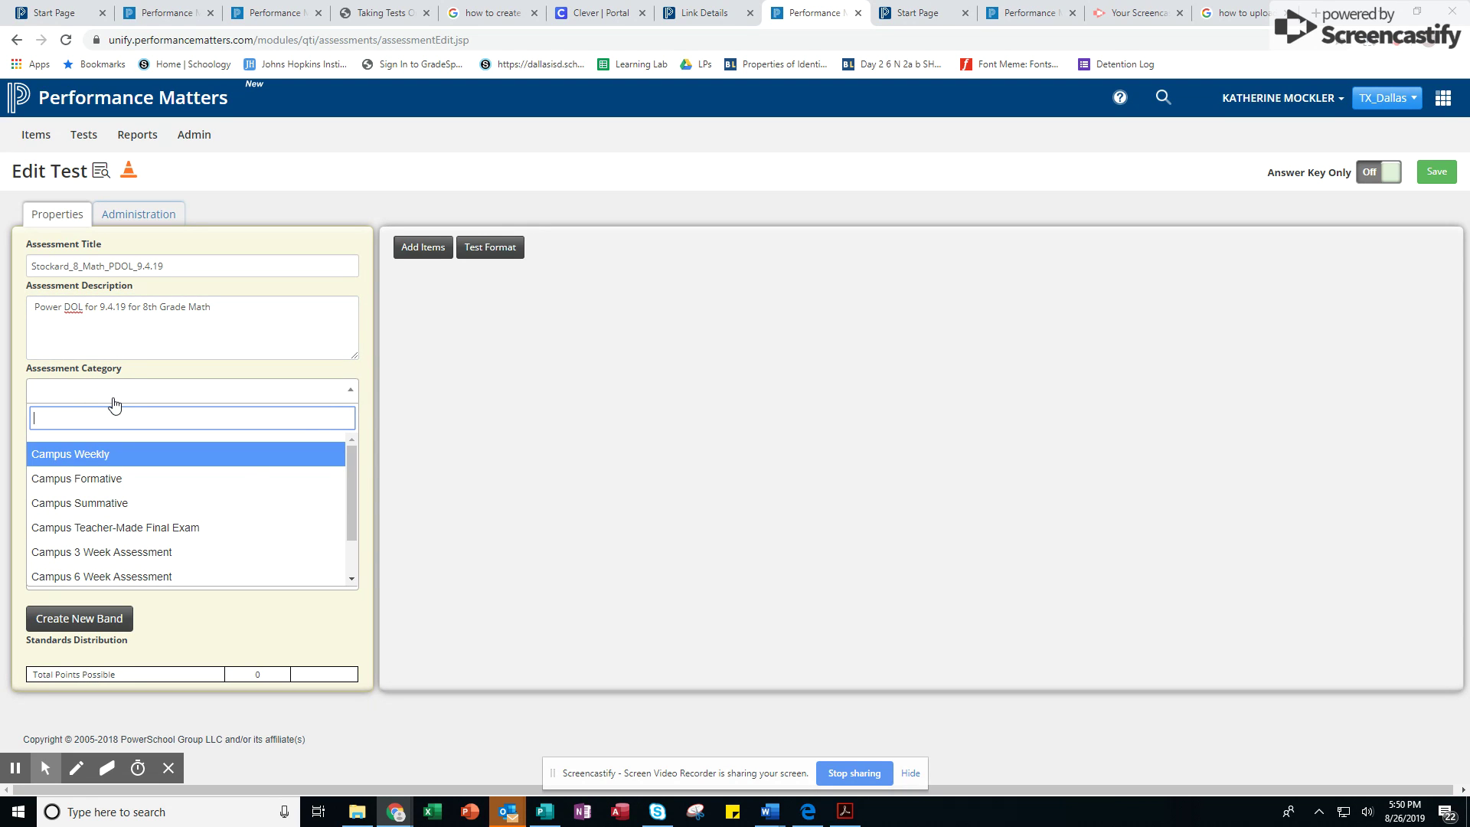
pyautogui.click(134, 480)
pyautogui.click(130, 452)
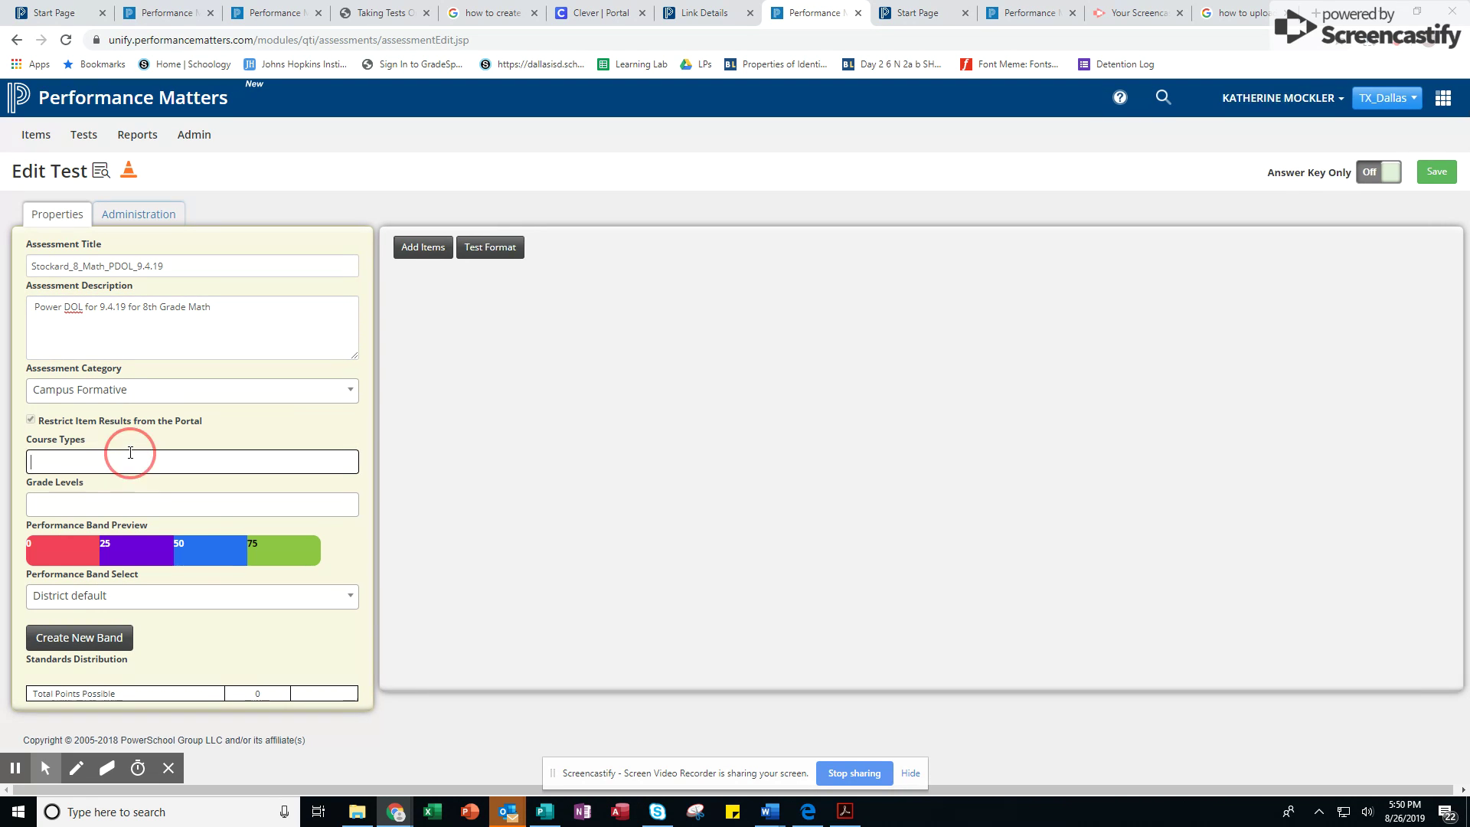
pyautogui.scroll(-5, 121, 531)
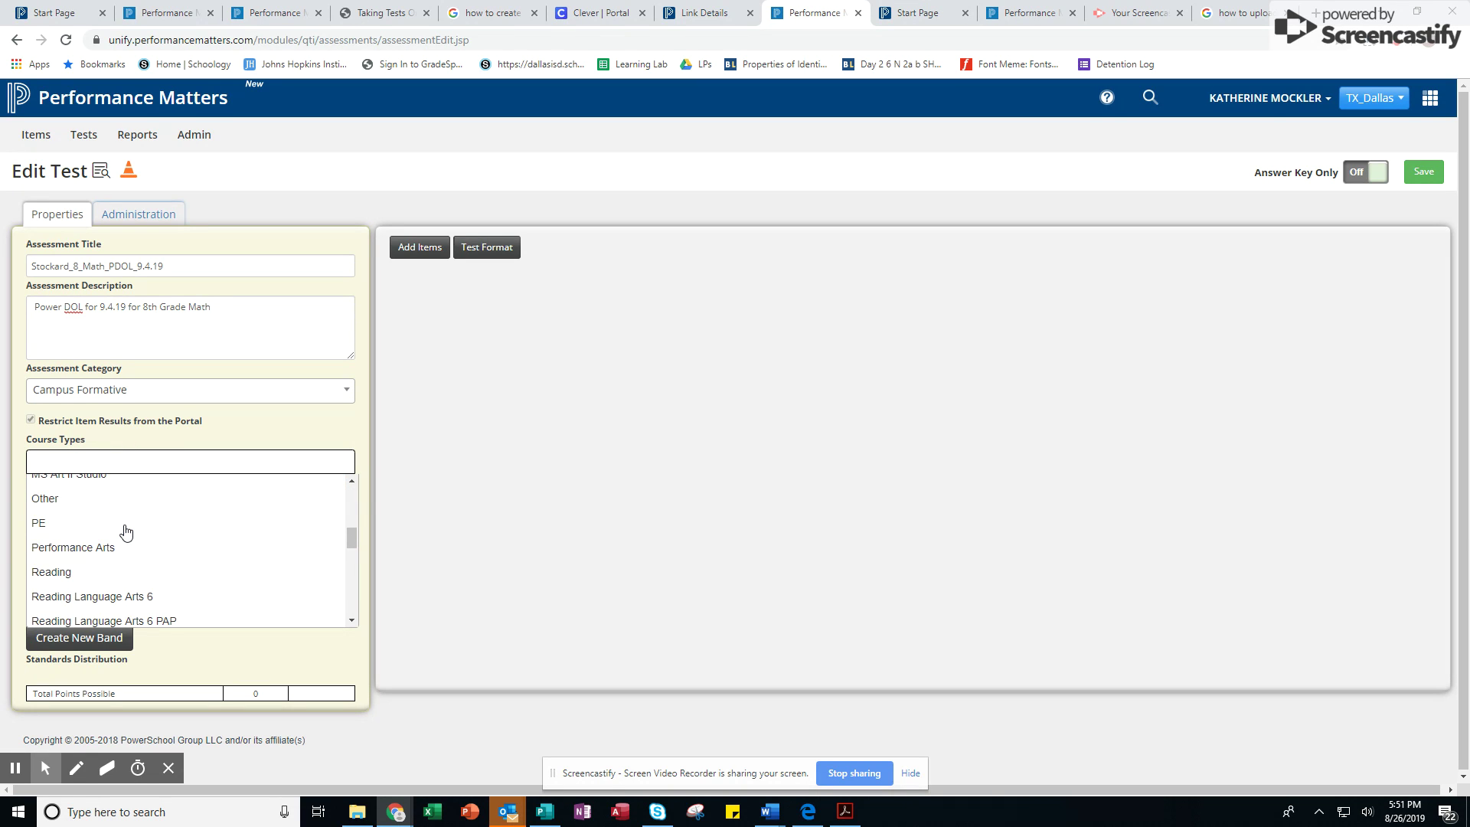
pyautogui.scroll(4, 123, 531)
pyautogui.scroll(-1, 126, 531)
pyautogui.click(86, 603)
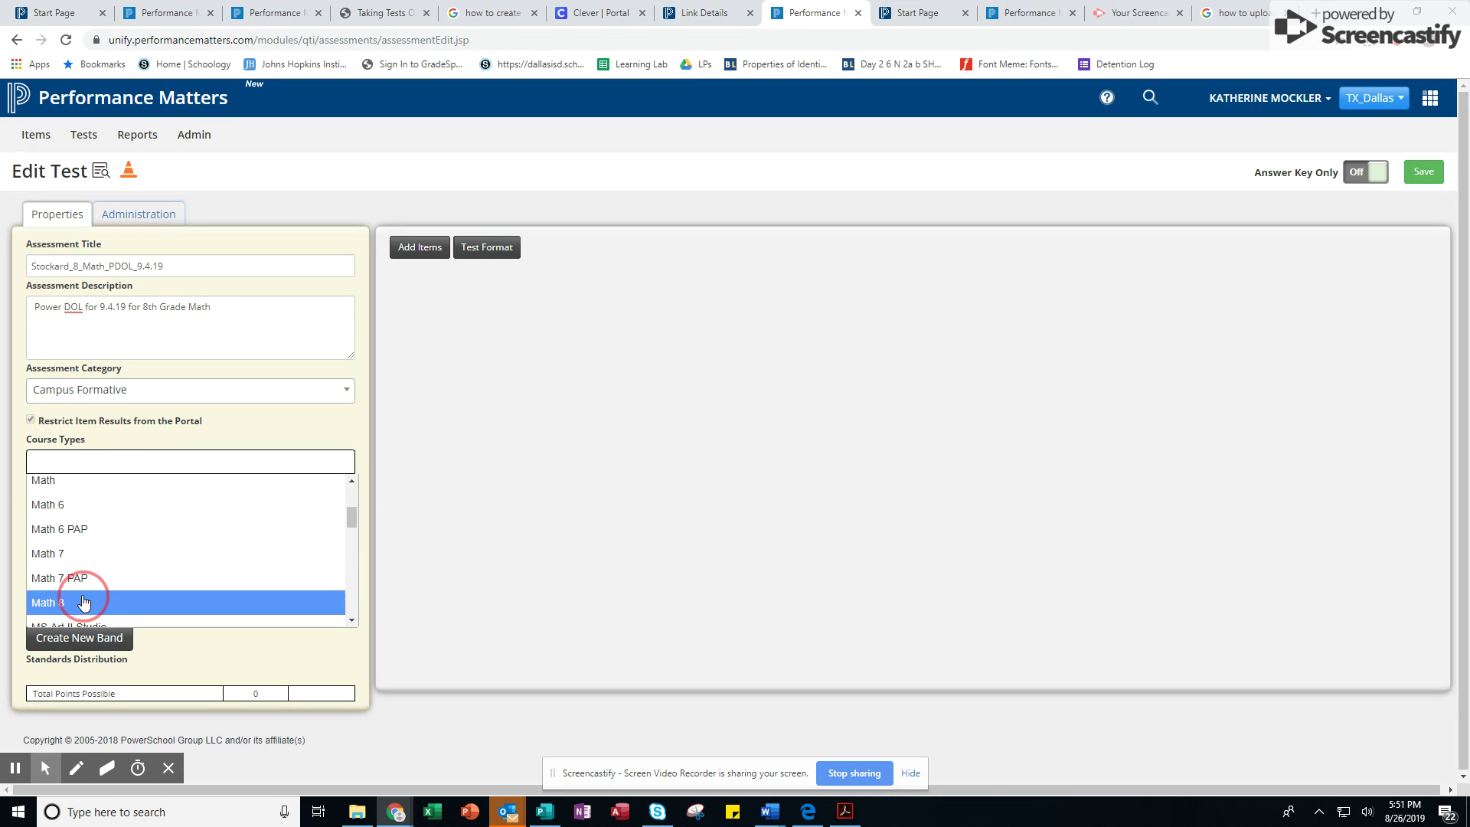
# Step: Set grade level 8 and the Stockard M.S. - 8th Grade Math performance band
pyautogui.click(107, 504)
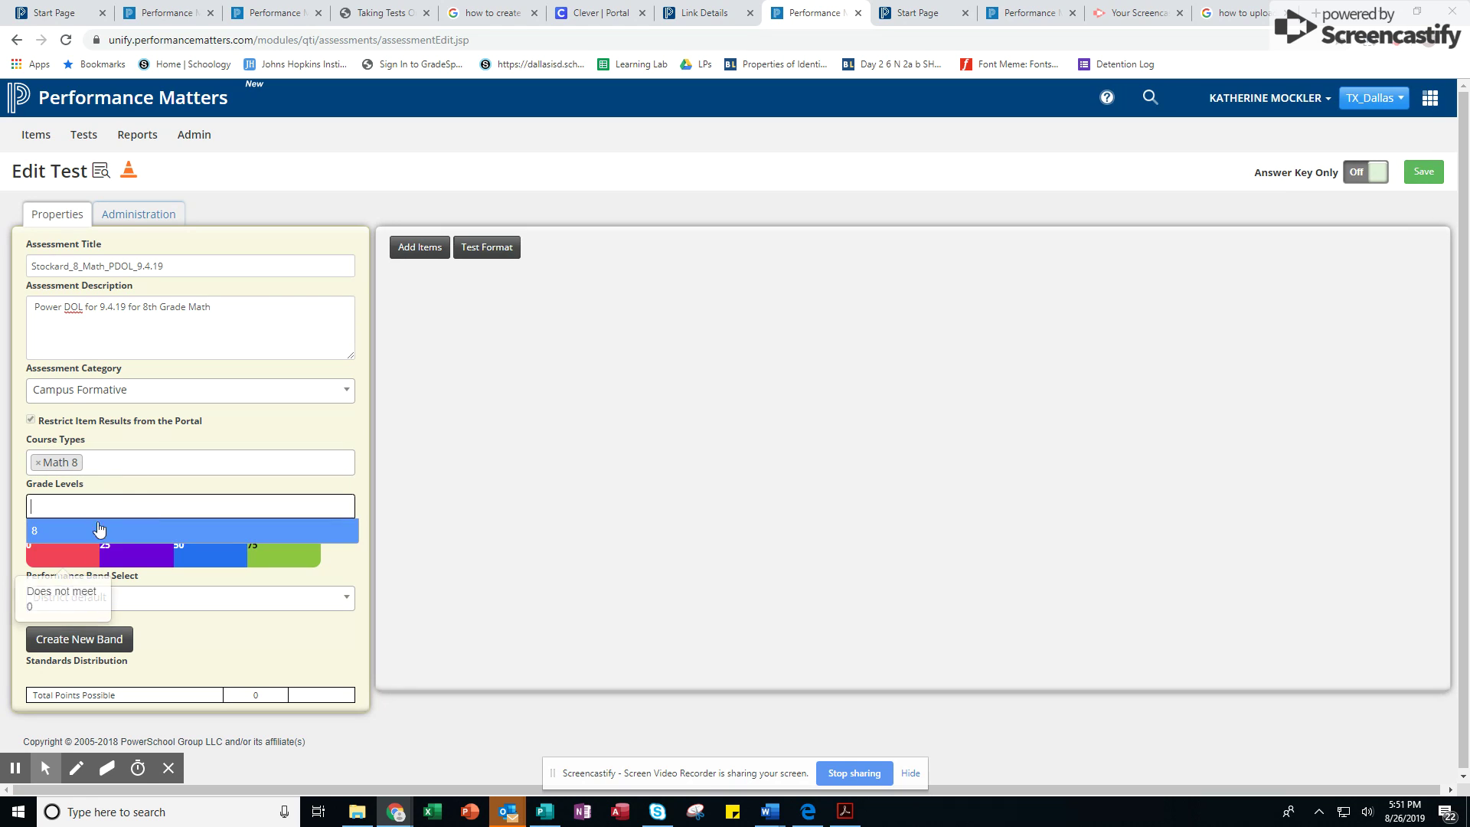
pyautogui.click(89, 526)
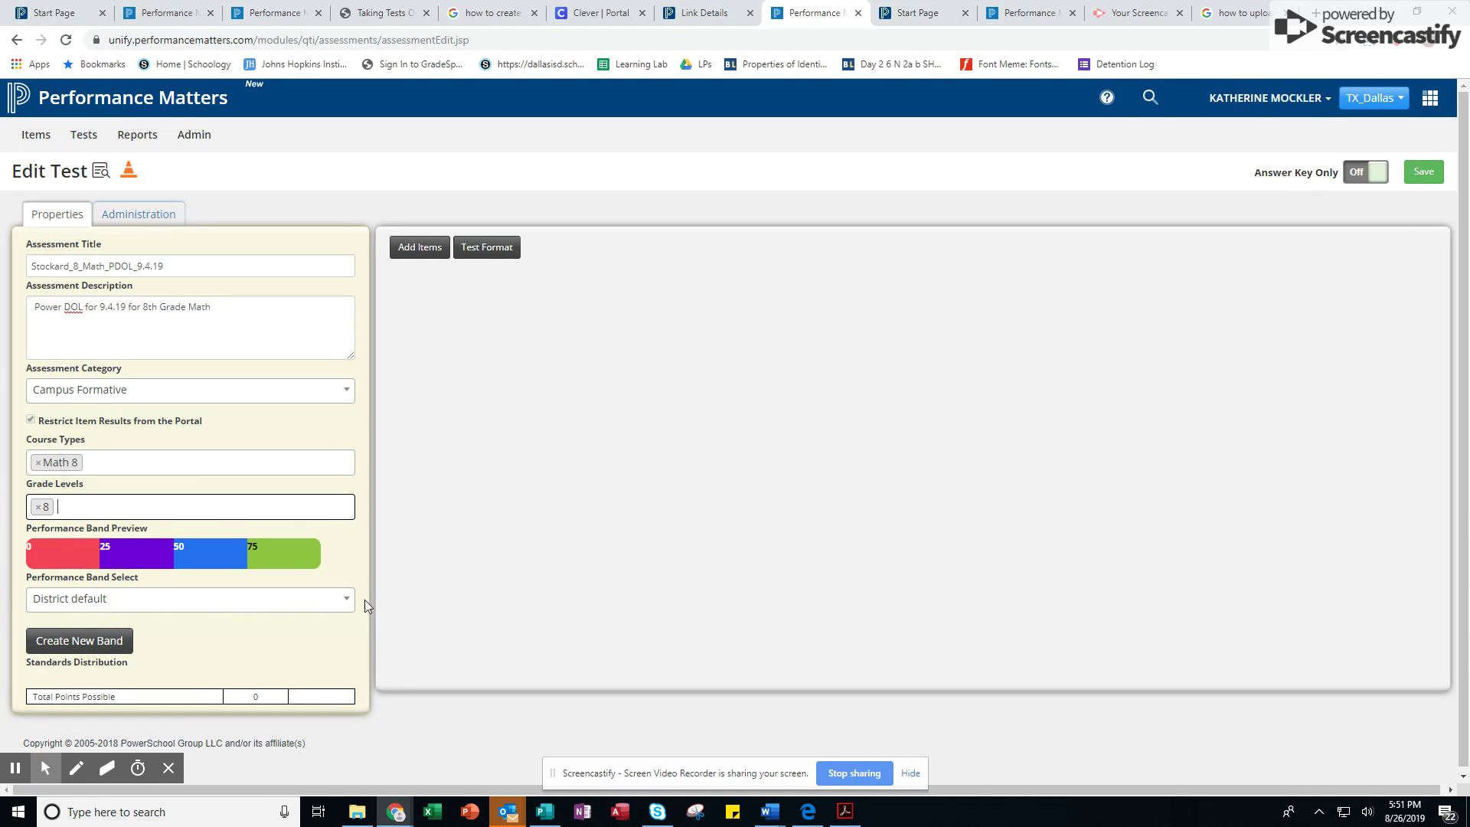
pyautogui.click(288, 605)
pyautogui.write('stocka')
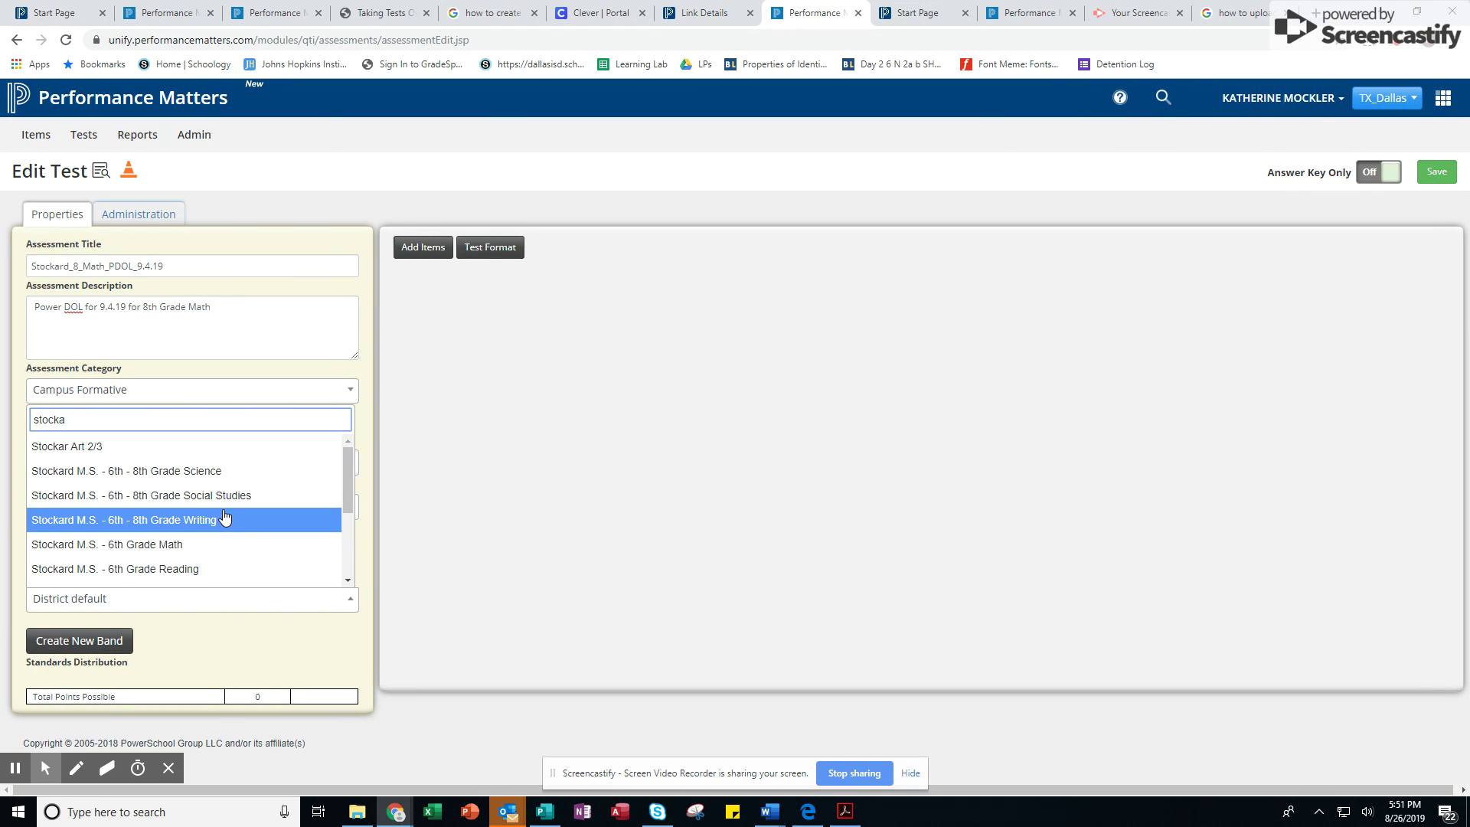
pyautogui.scroll(-5, 224, 518)
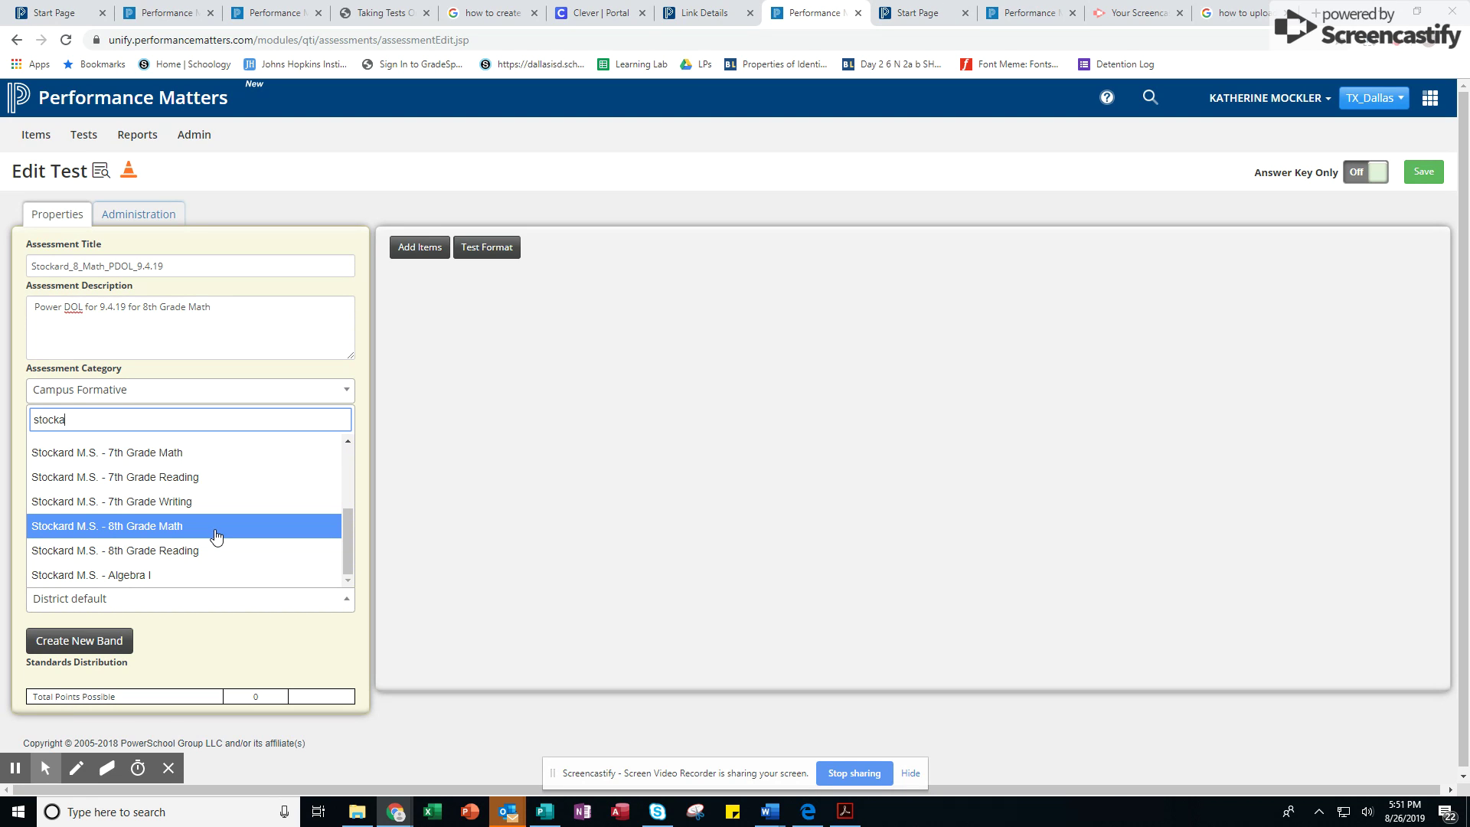
pyautogui.click(217, 536)
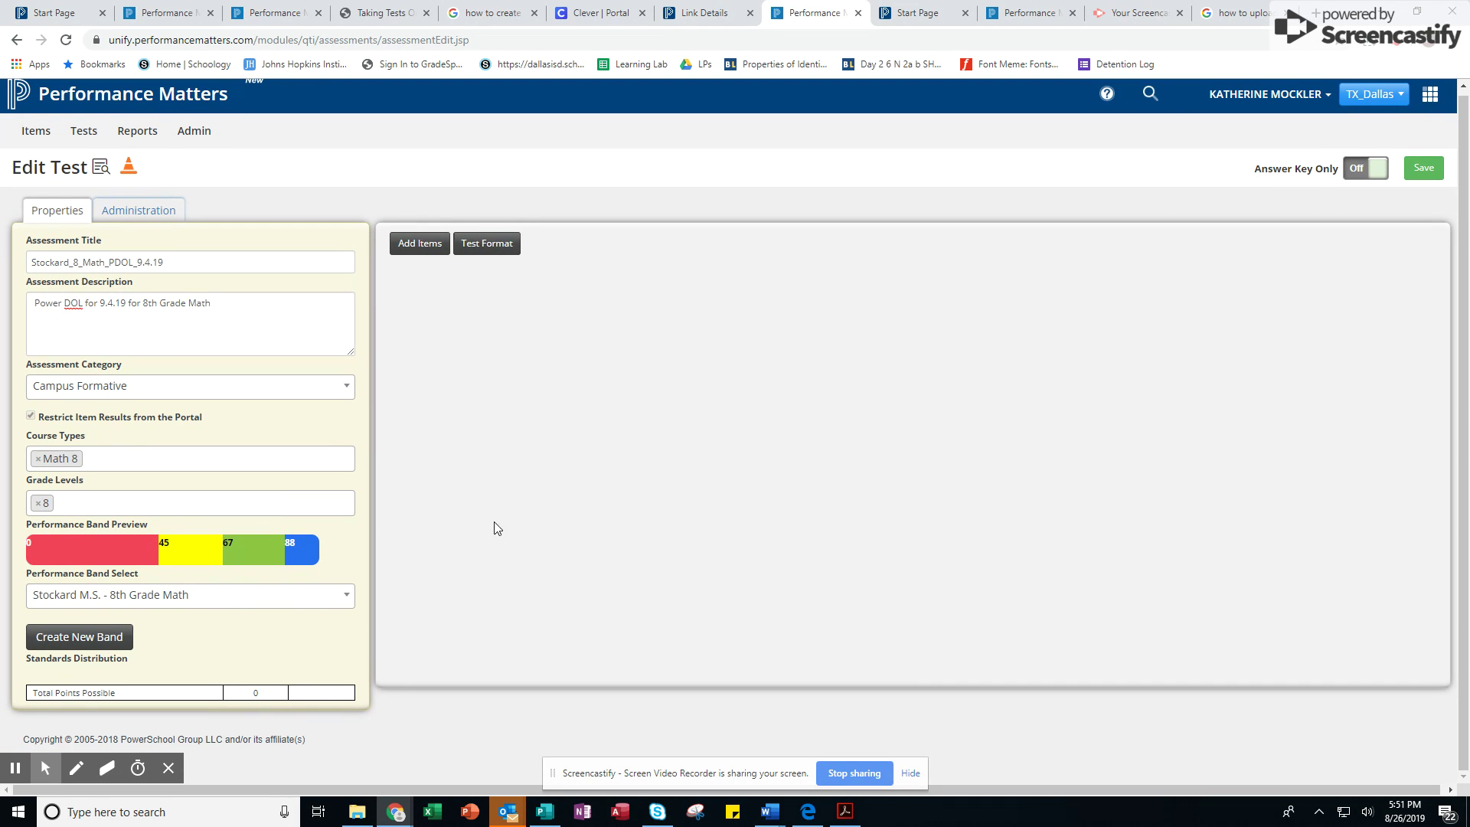
# Step: Set the test's administration window from 09/04/2019 to 09/06/2019
pyautogui.click(126, 218)
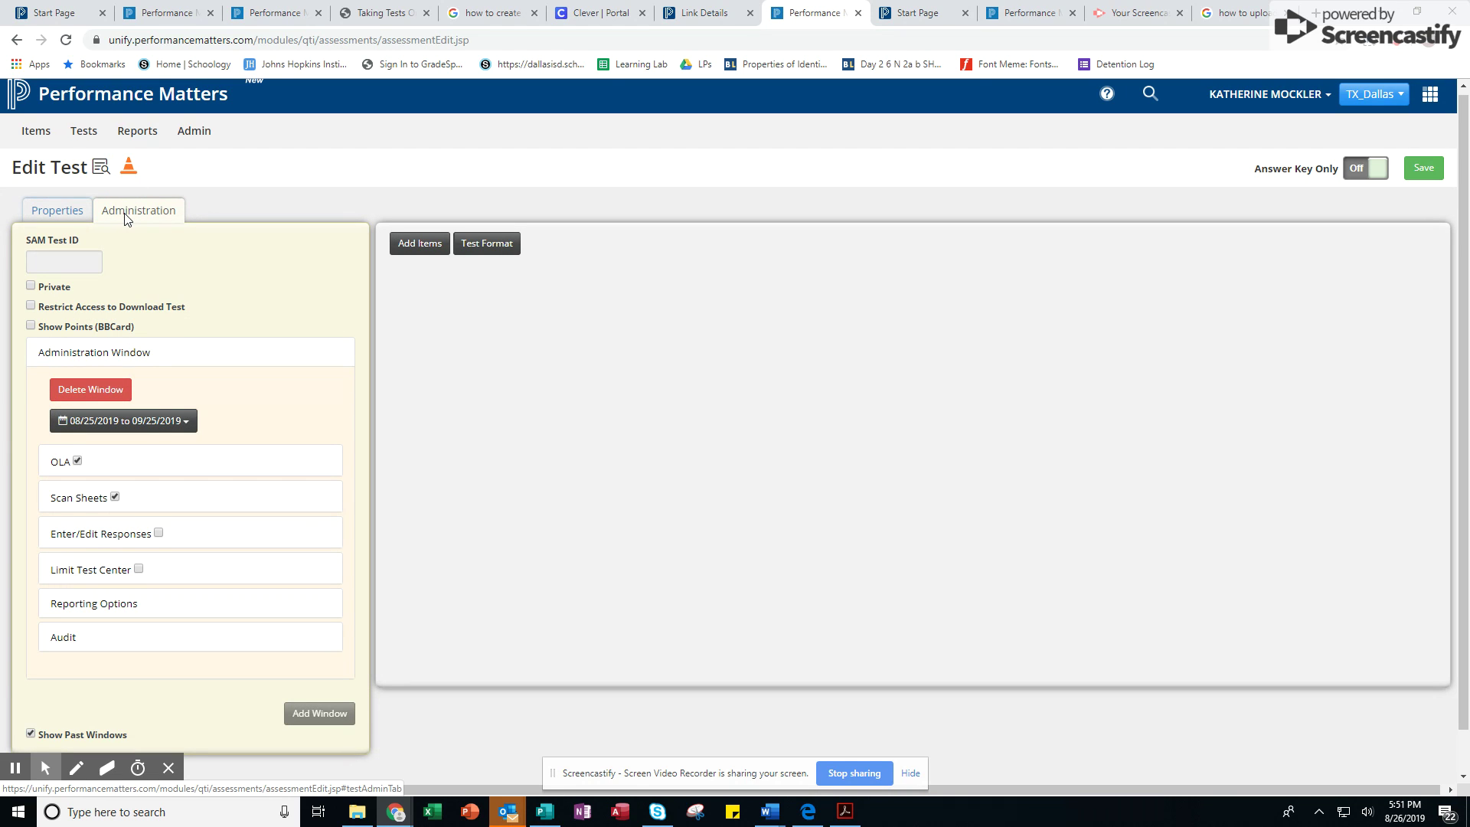
pyautogui.click(178, 426)
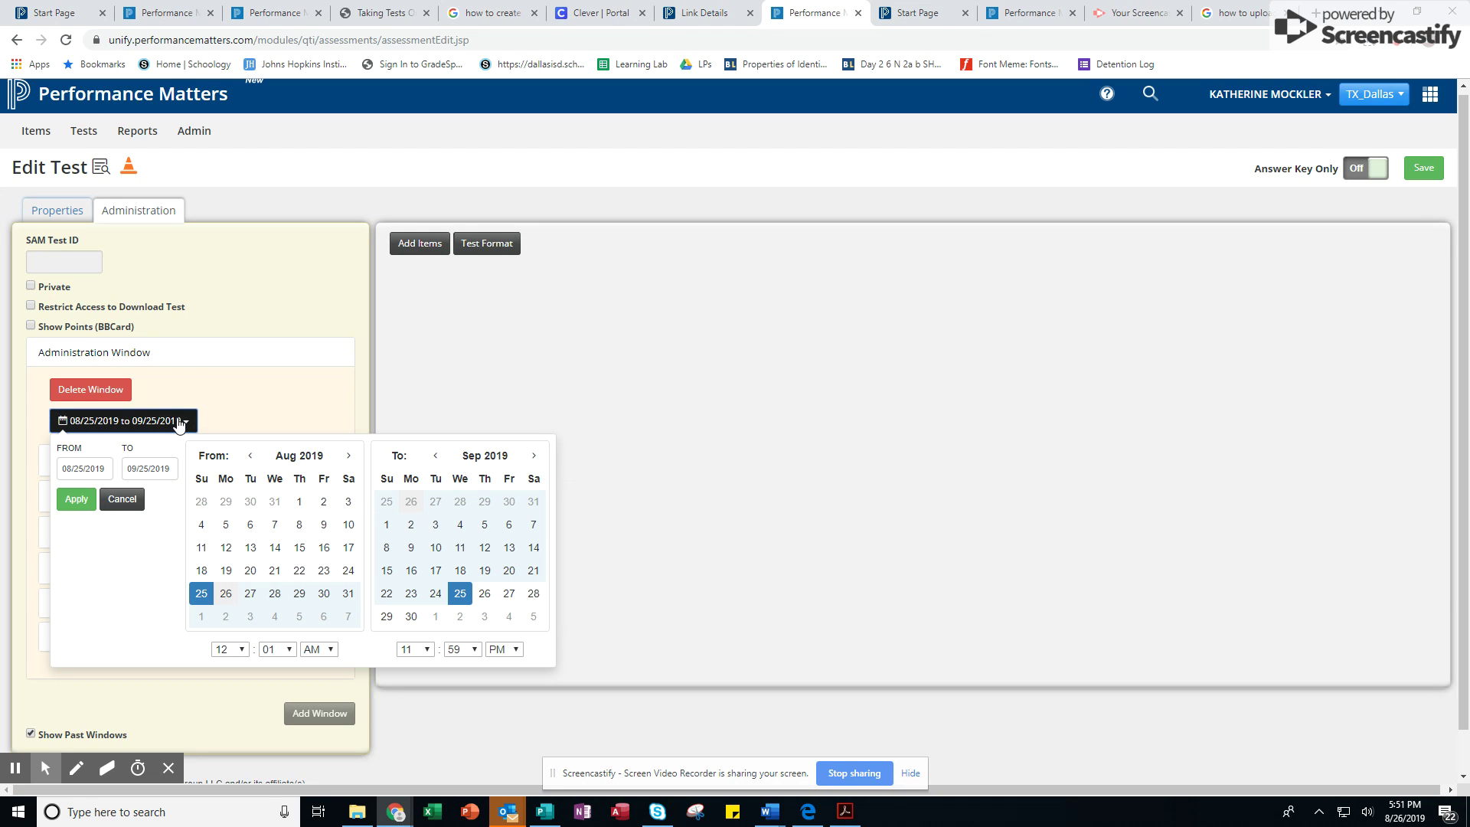
pyautogui.click(461, 527)
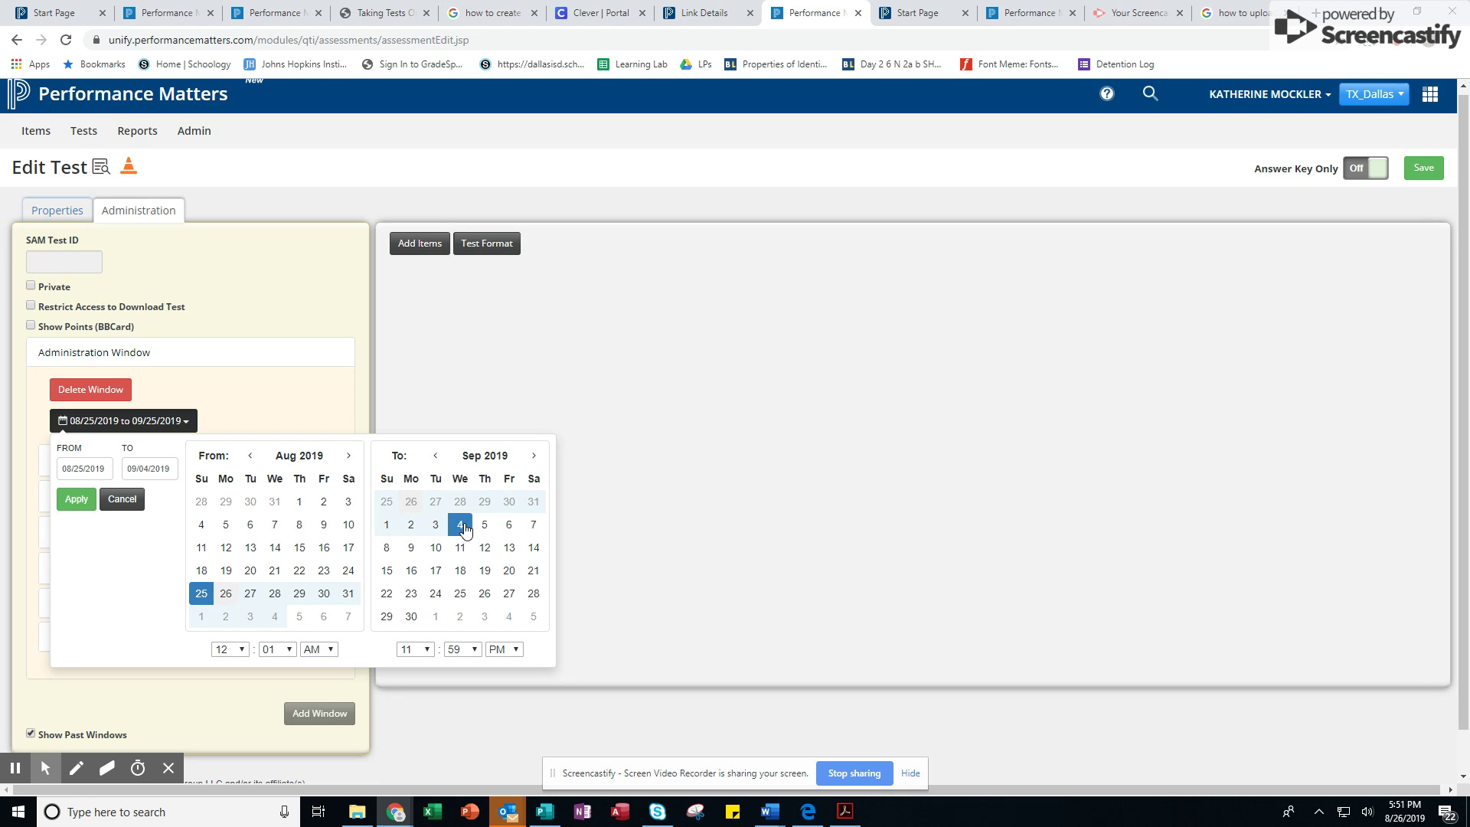
pyautogui.click(509, 527)
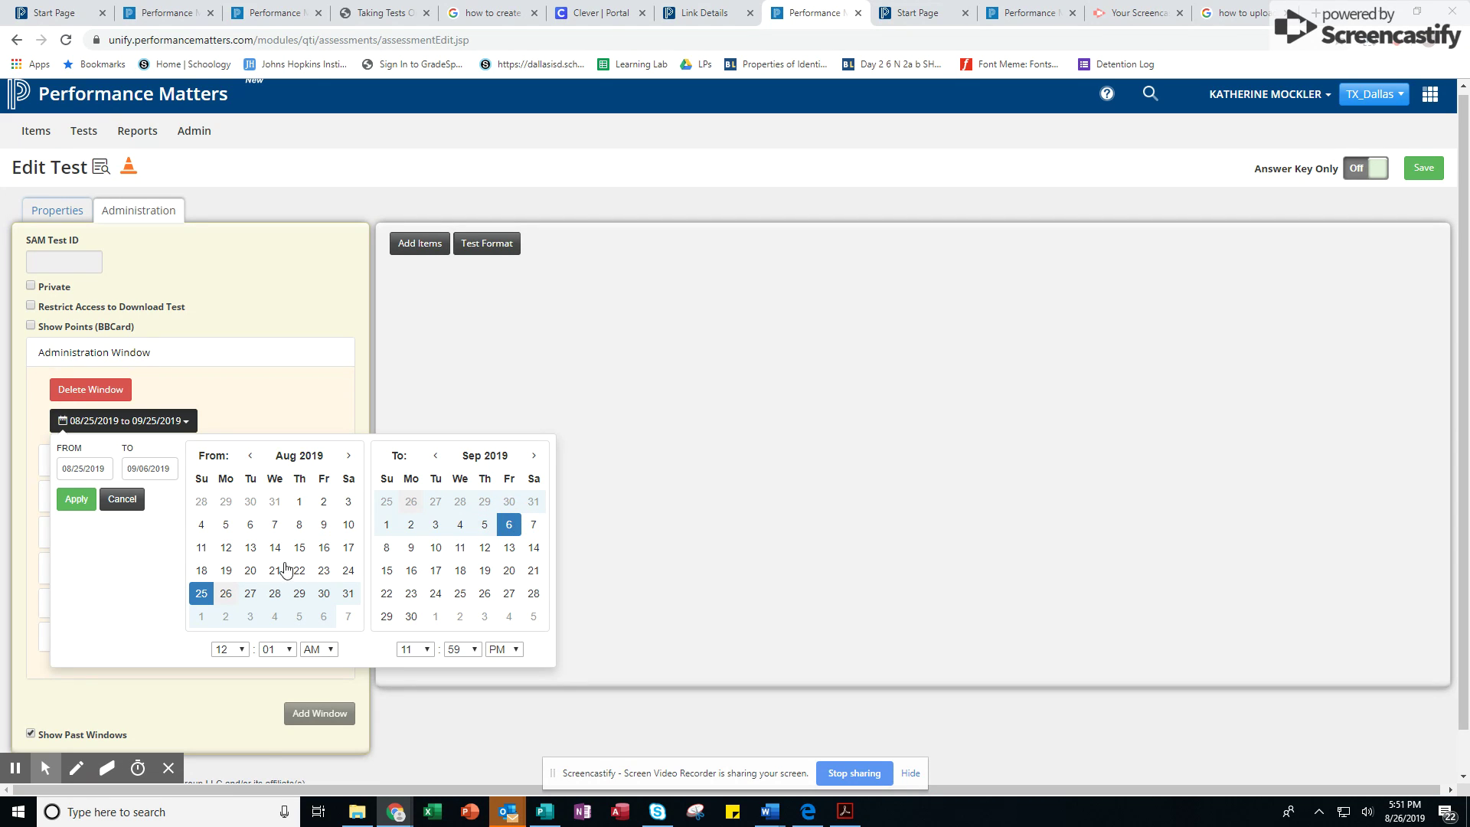
pyautogui.click(349, 457)
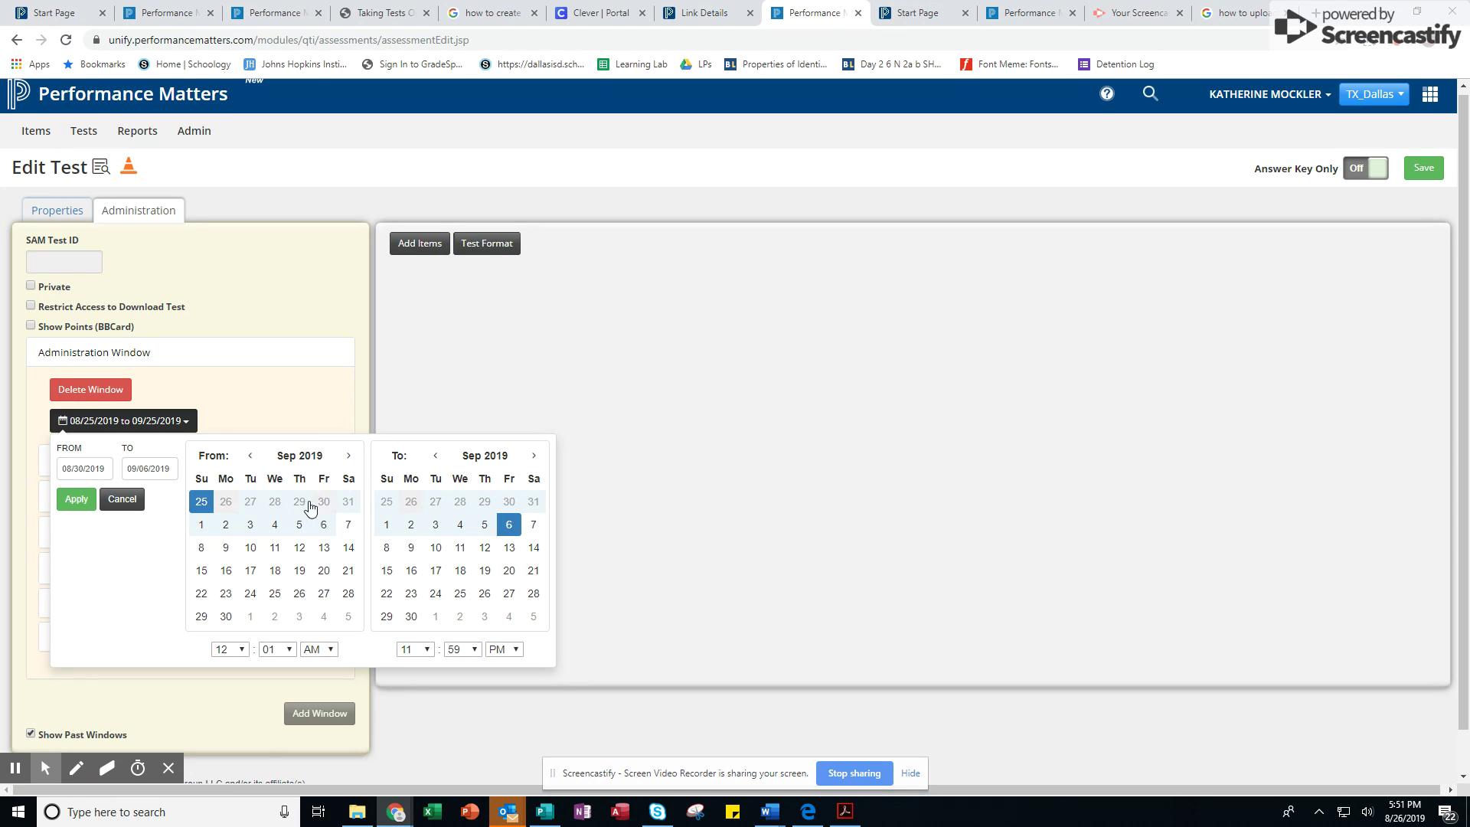
pyautogui.click(275, 524)
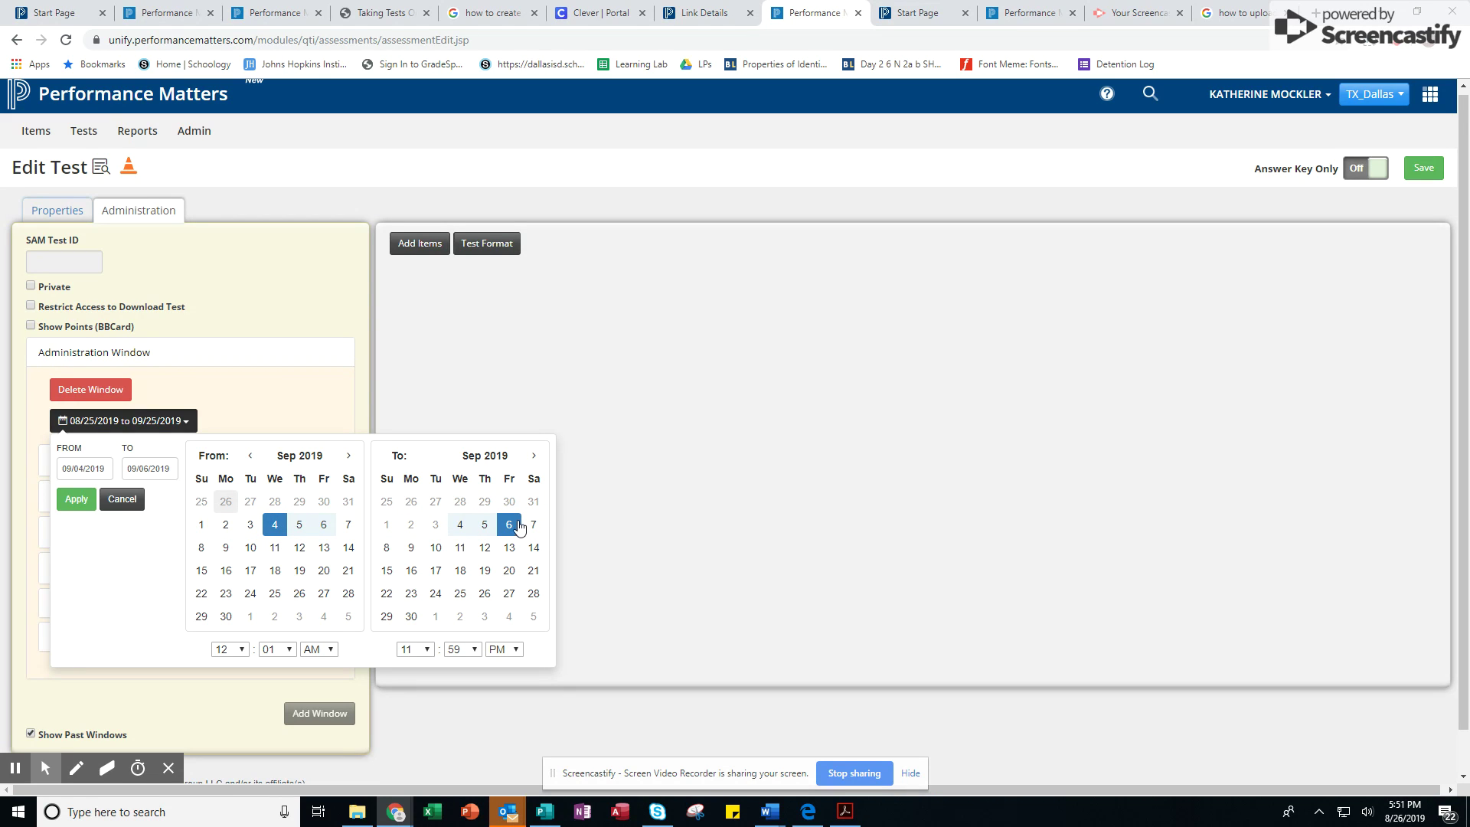
pyautogui.click(650, 498)
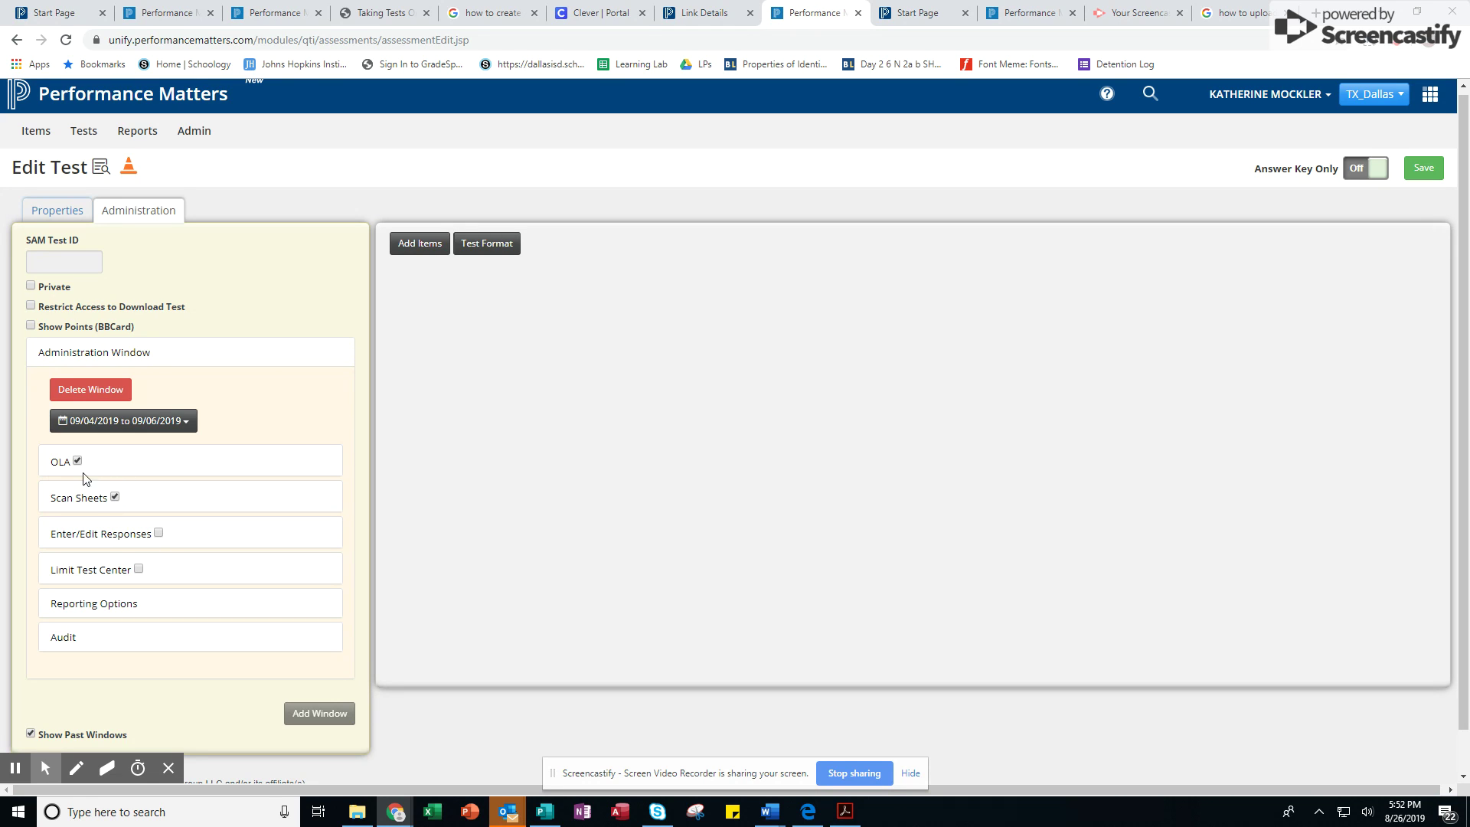
pyautogui.click(59, 464)
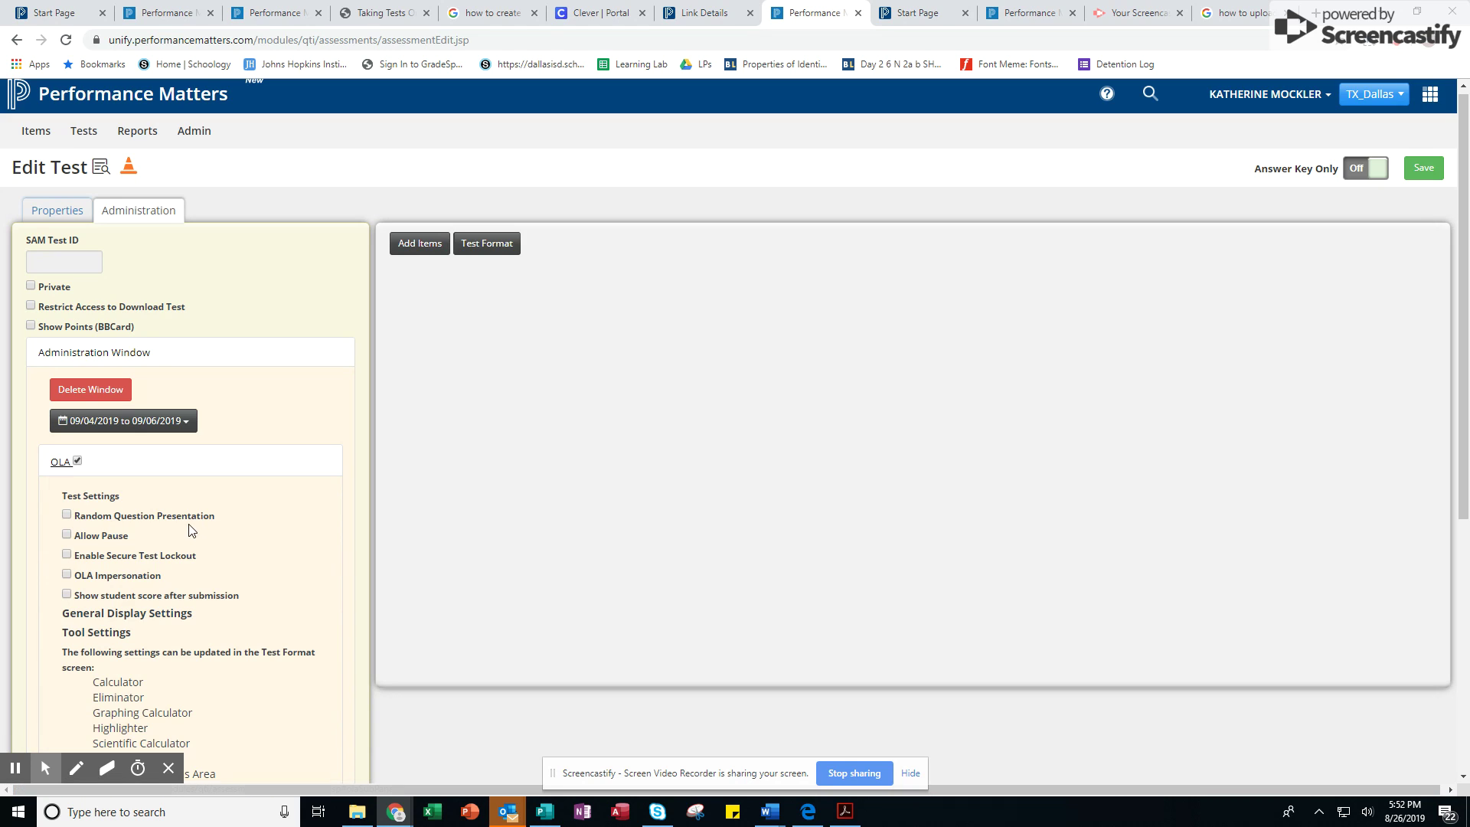
# Step: Enable secure test lockout in the OLA settings and save the test
pyautogui.scroll(-2, 195, 528)
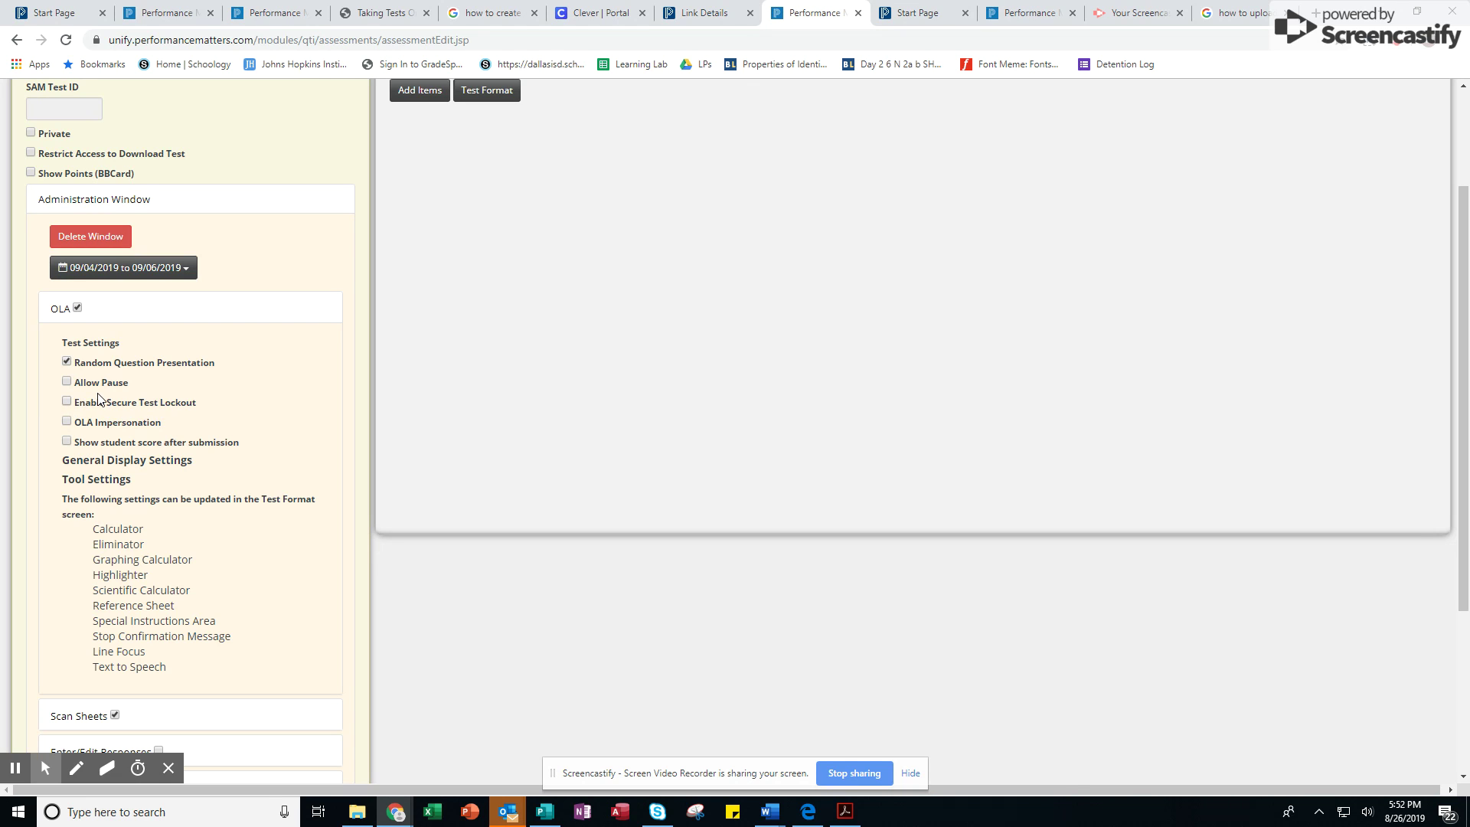
pyautogui.moveTo(71, 405)
pyautogui.mouseDown()
pyautogui.moveTo(85, 416)
pyautogui.moveTo(39, 400)
pyautogui.moveTo(79, 398)
pyautogui.mouseUp()
pyautogui.click(66, 401)
pyautogui.scroll(2, 302, 472)
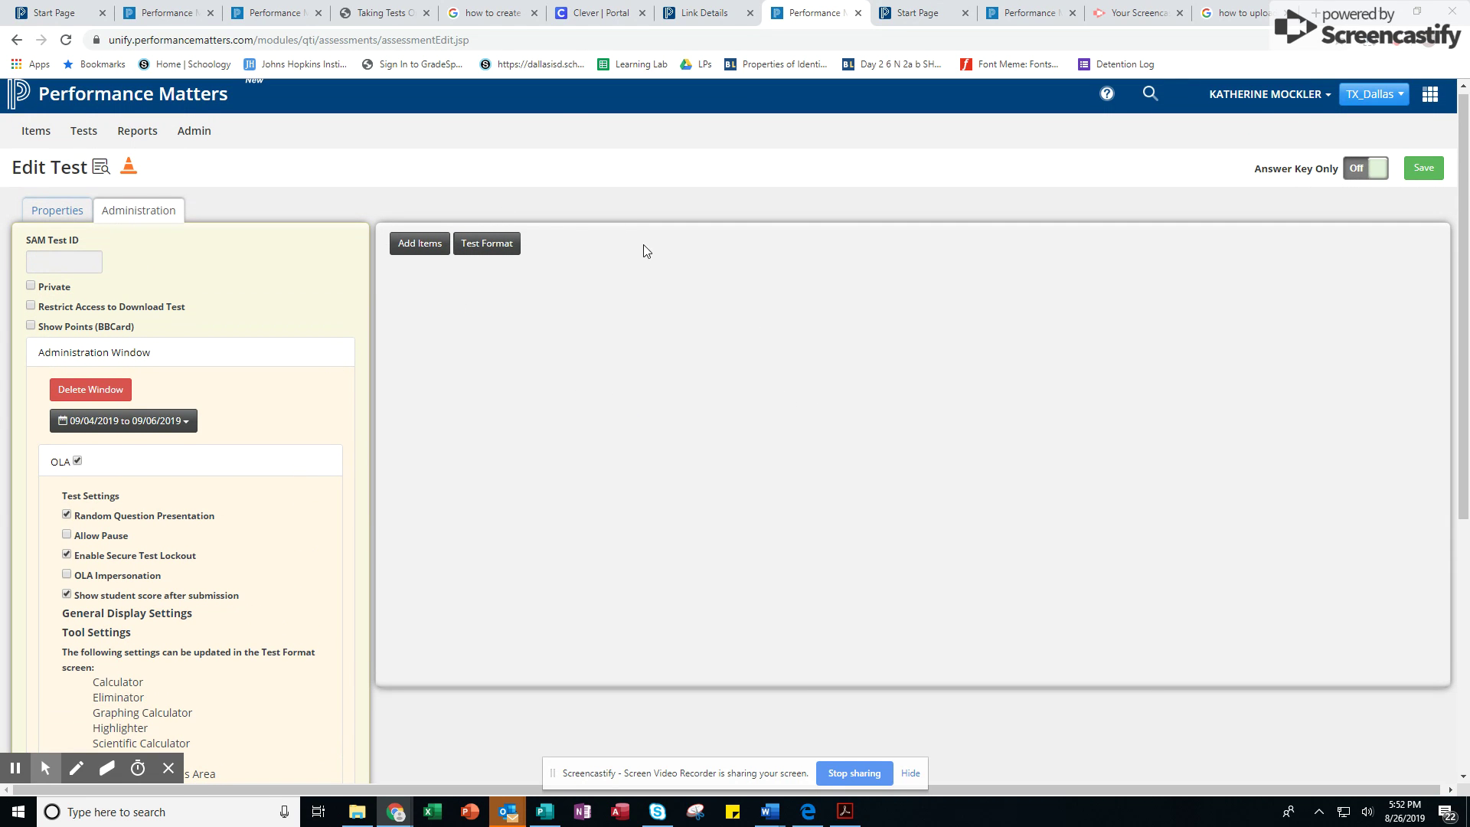
pyautogui.click(1425, 175)
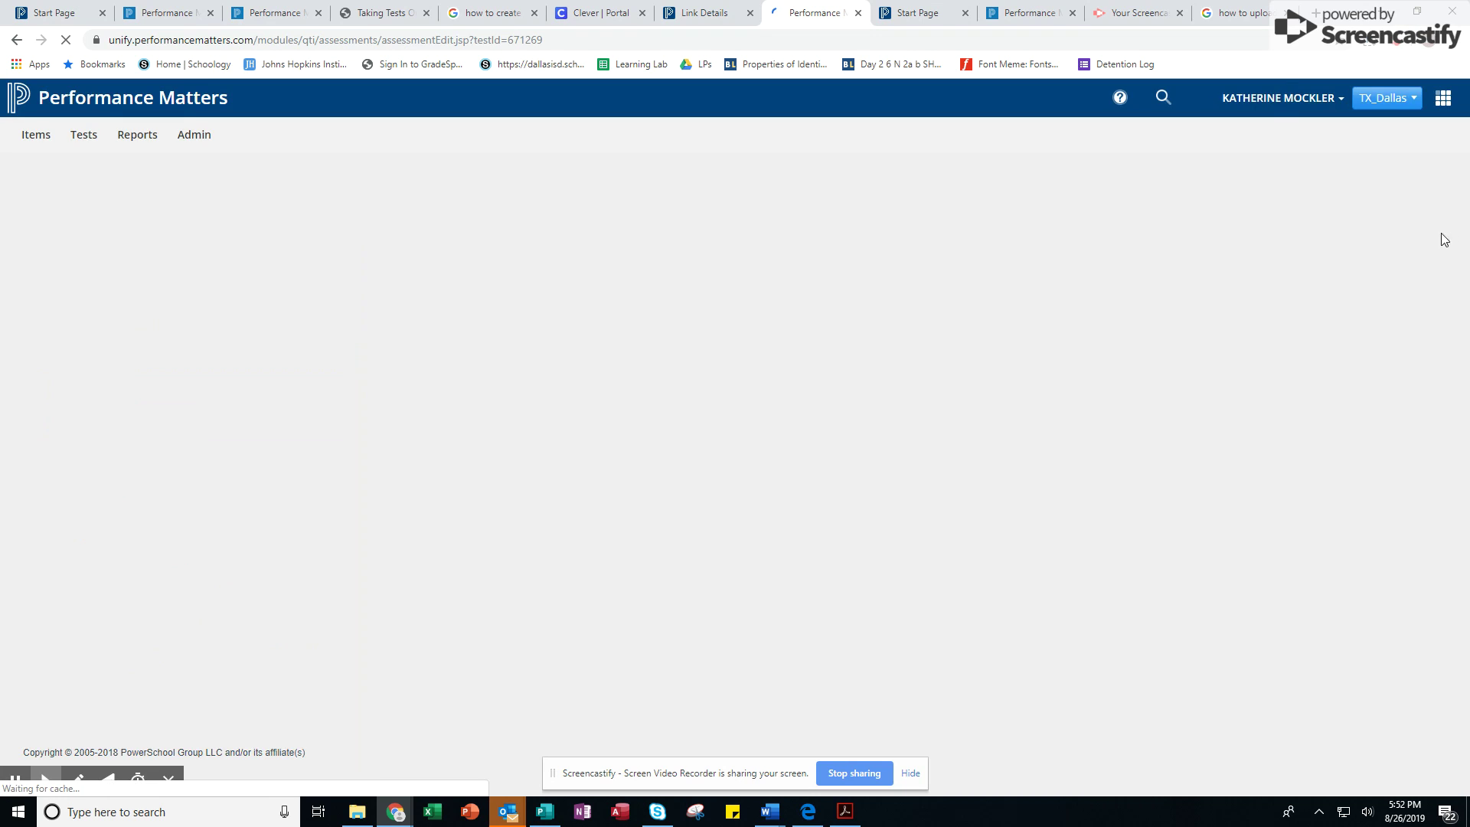
pyautogui.click(1420, 252)
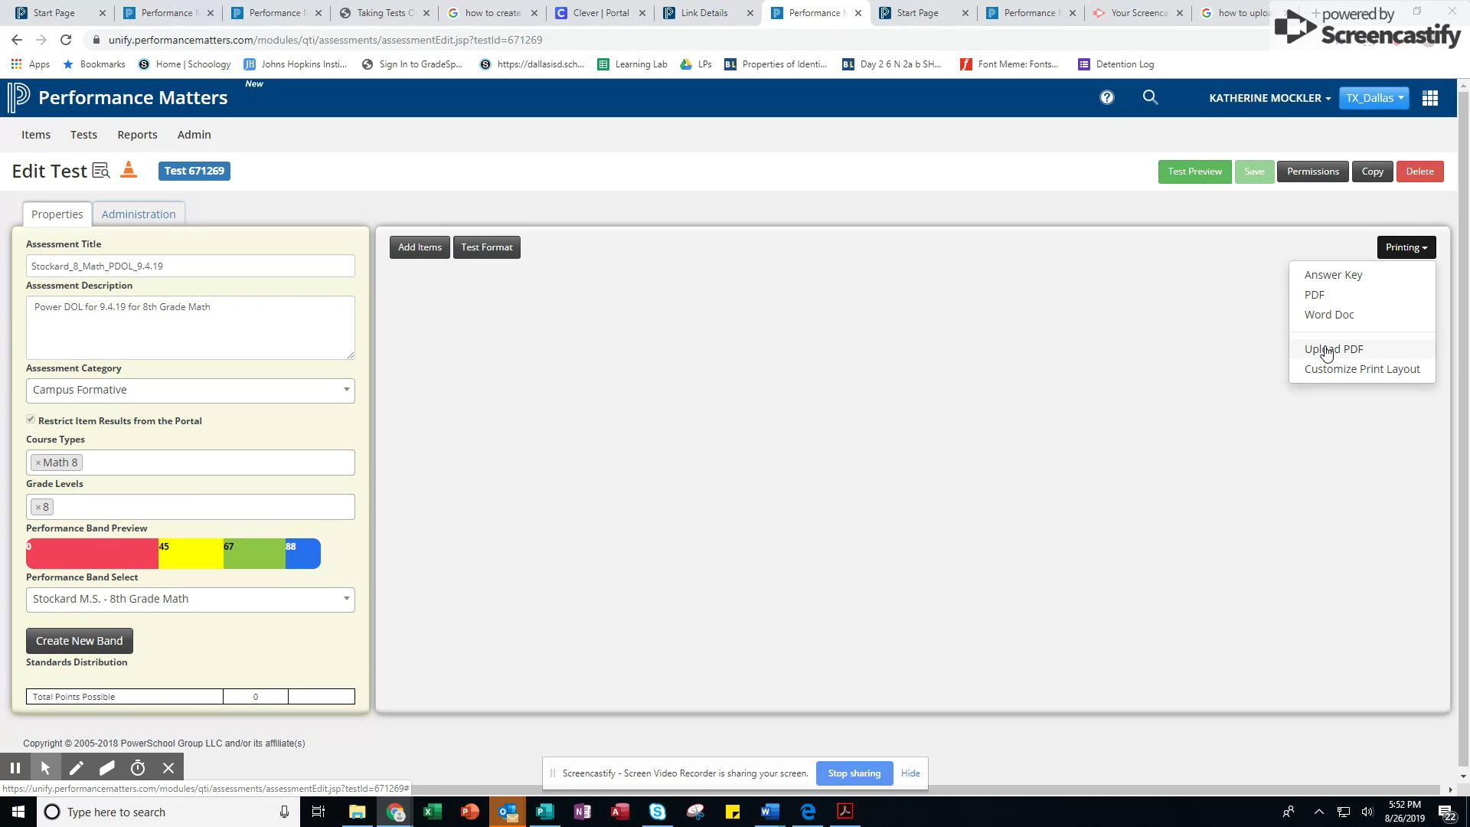
pyautogui.click(622, 278)
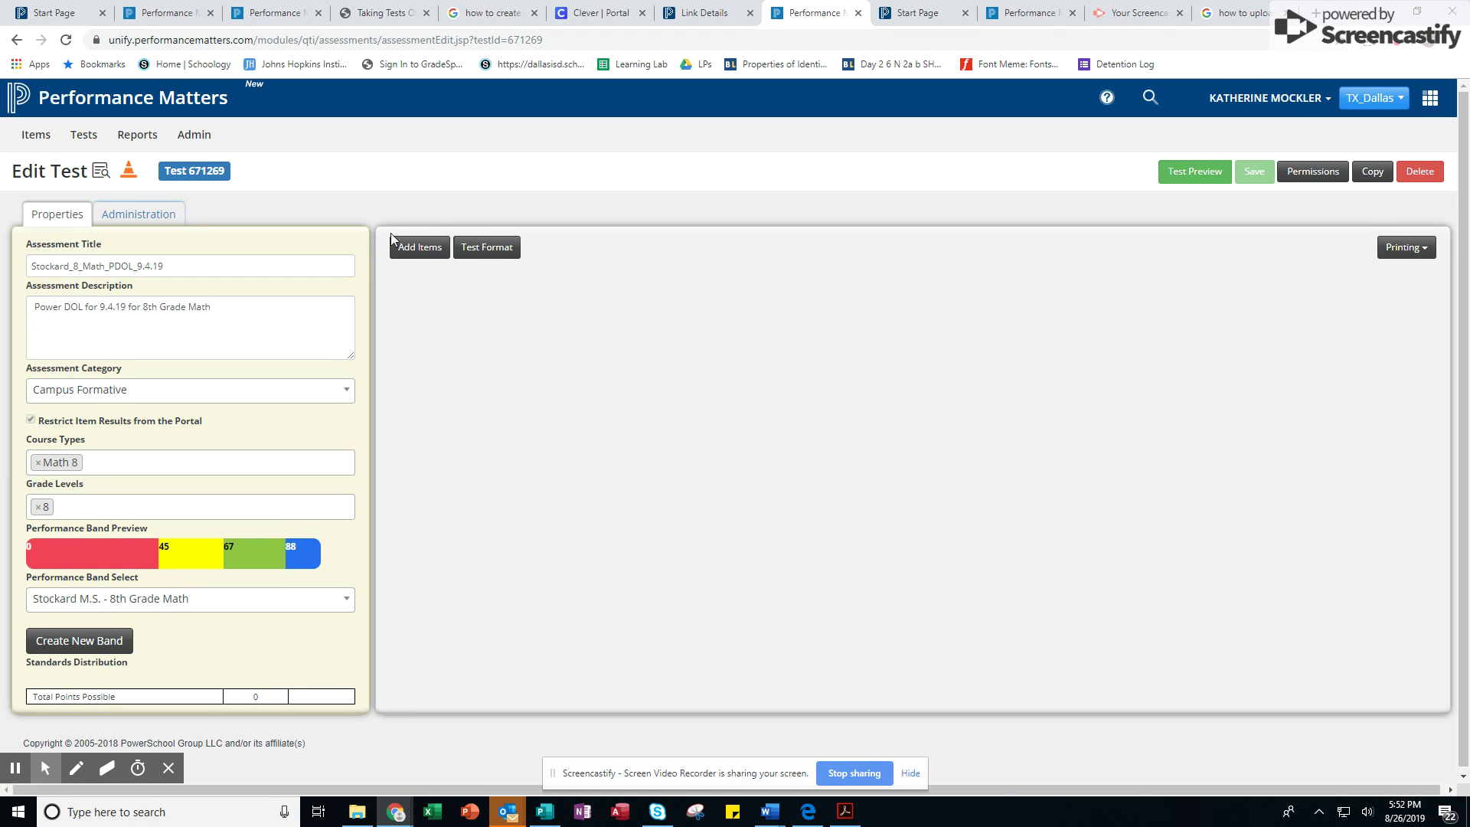
pyautogui.click(427, 252)
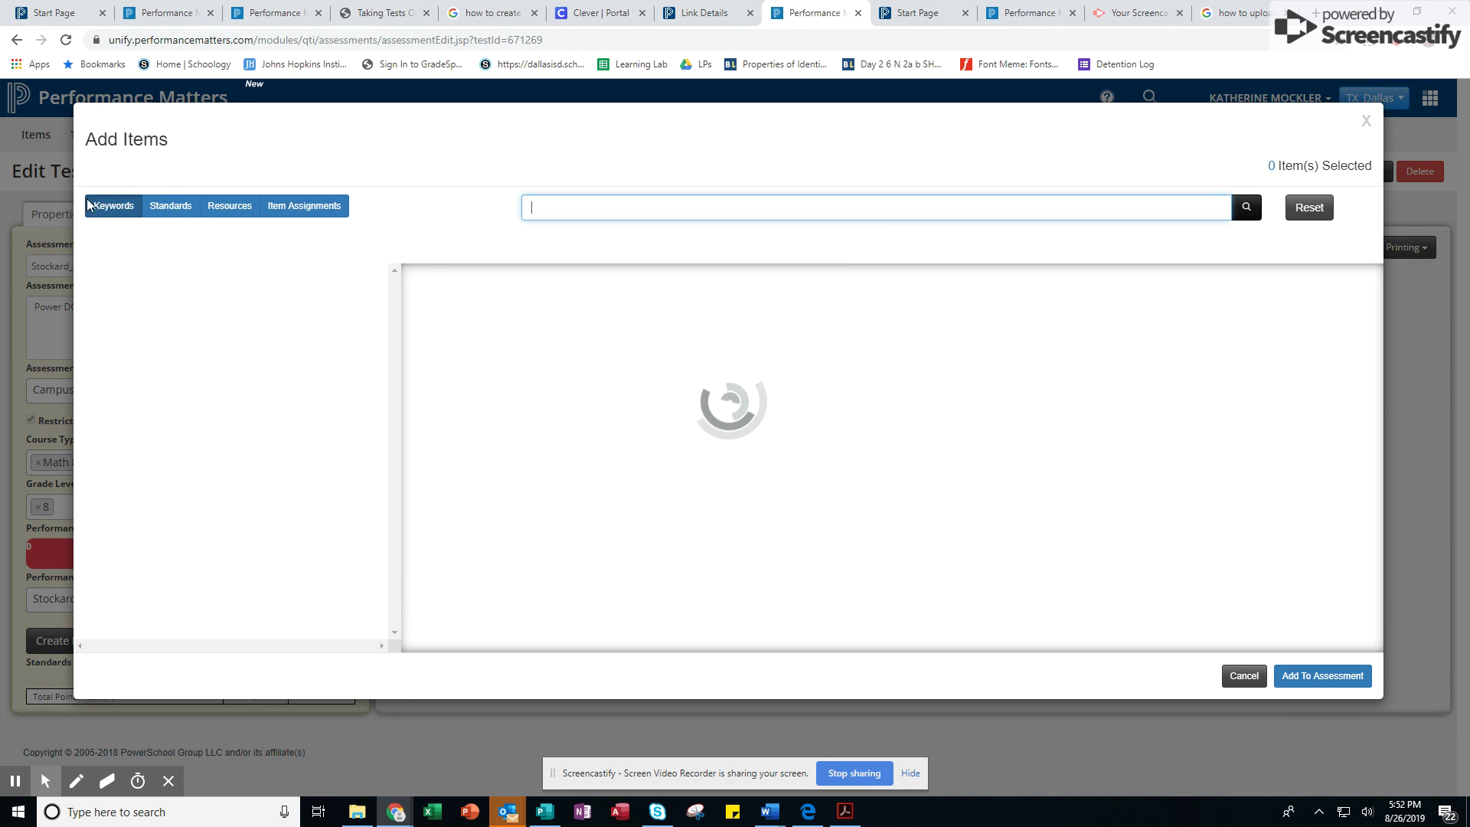
pyautogui.click(160, 212)
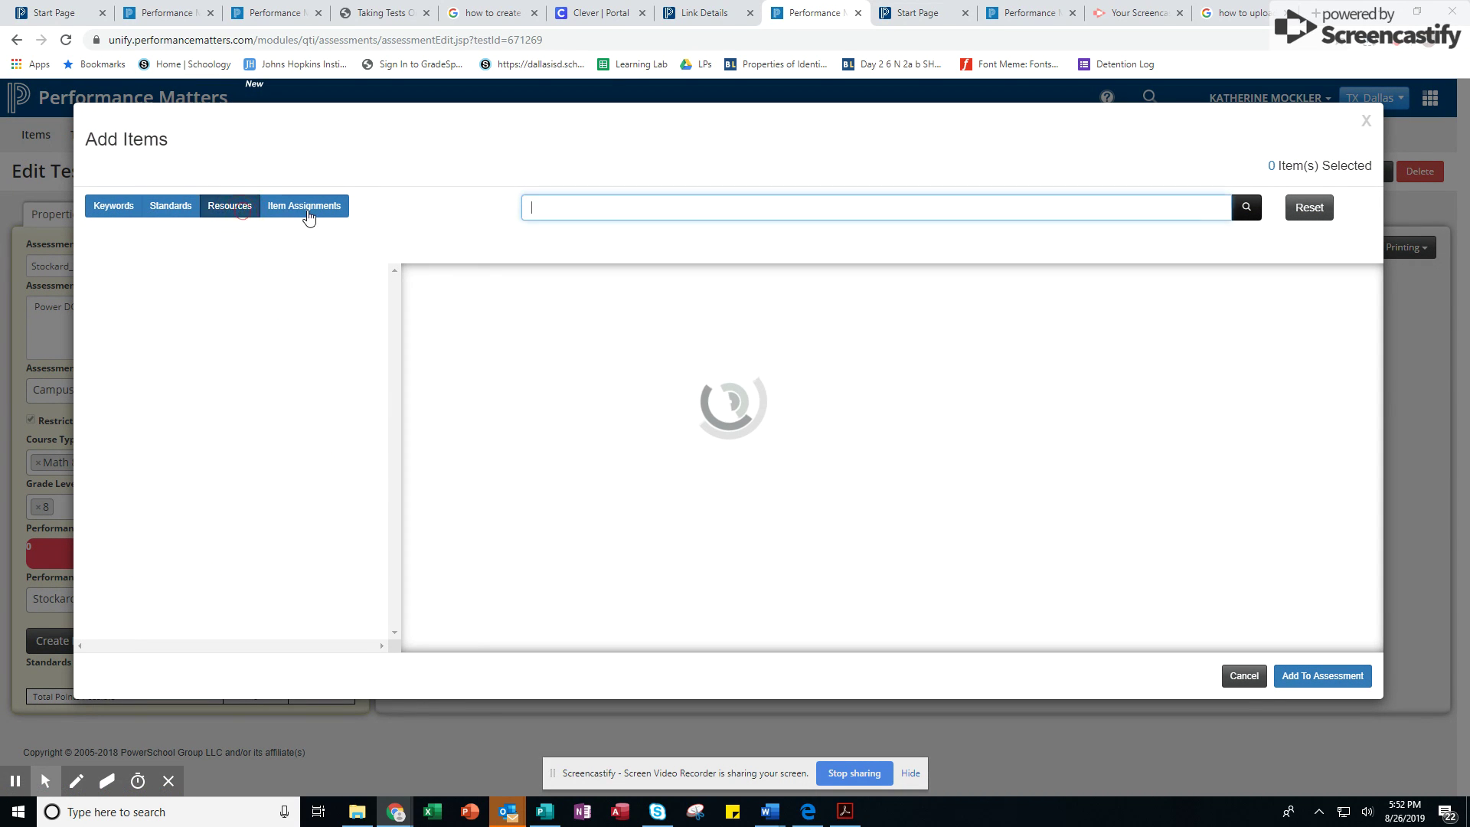
pyautogui.click(129, 210)
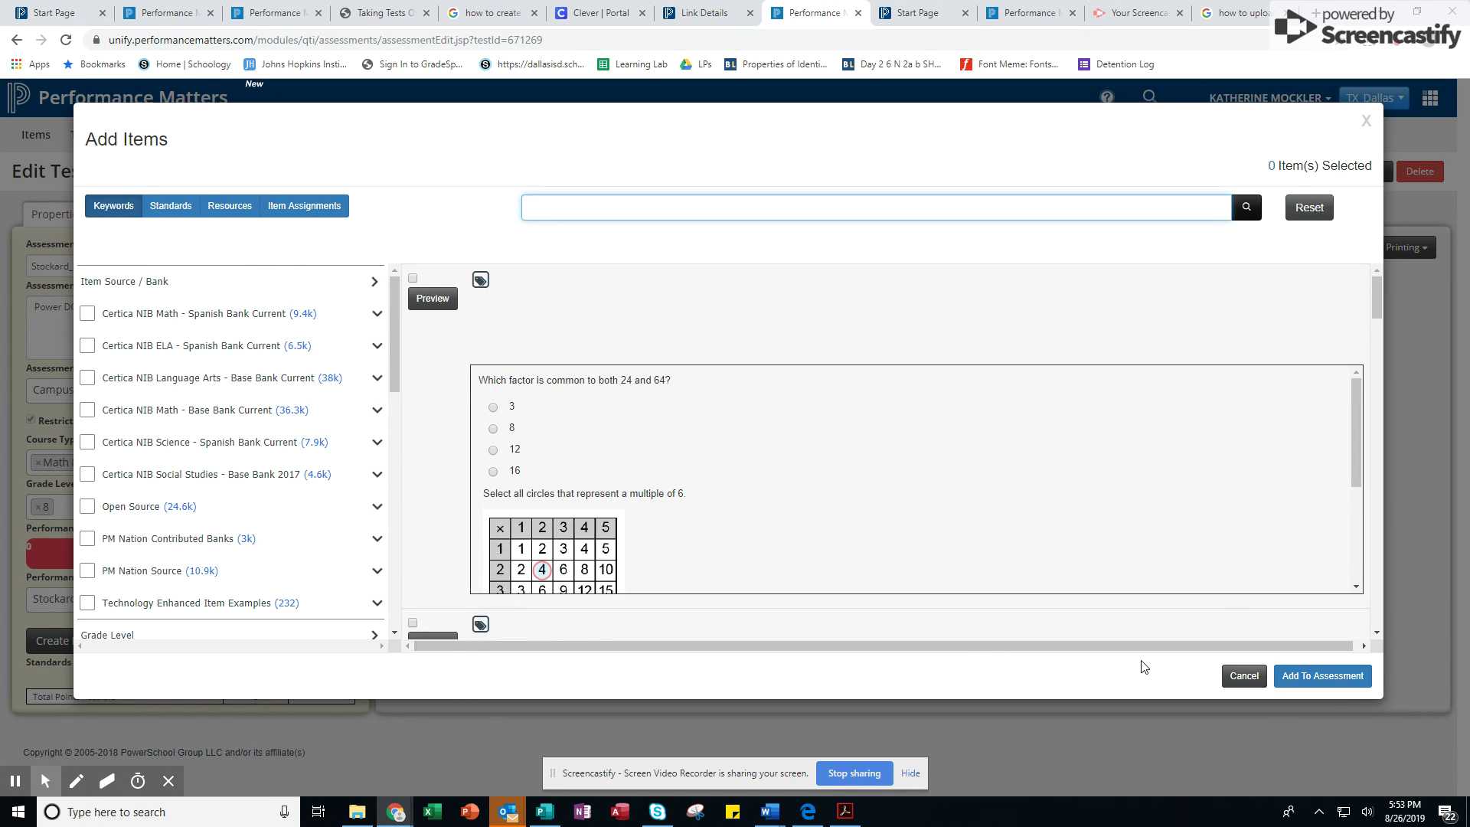
pyautogui.click(1246, 675)
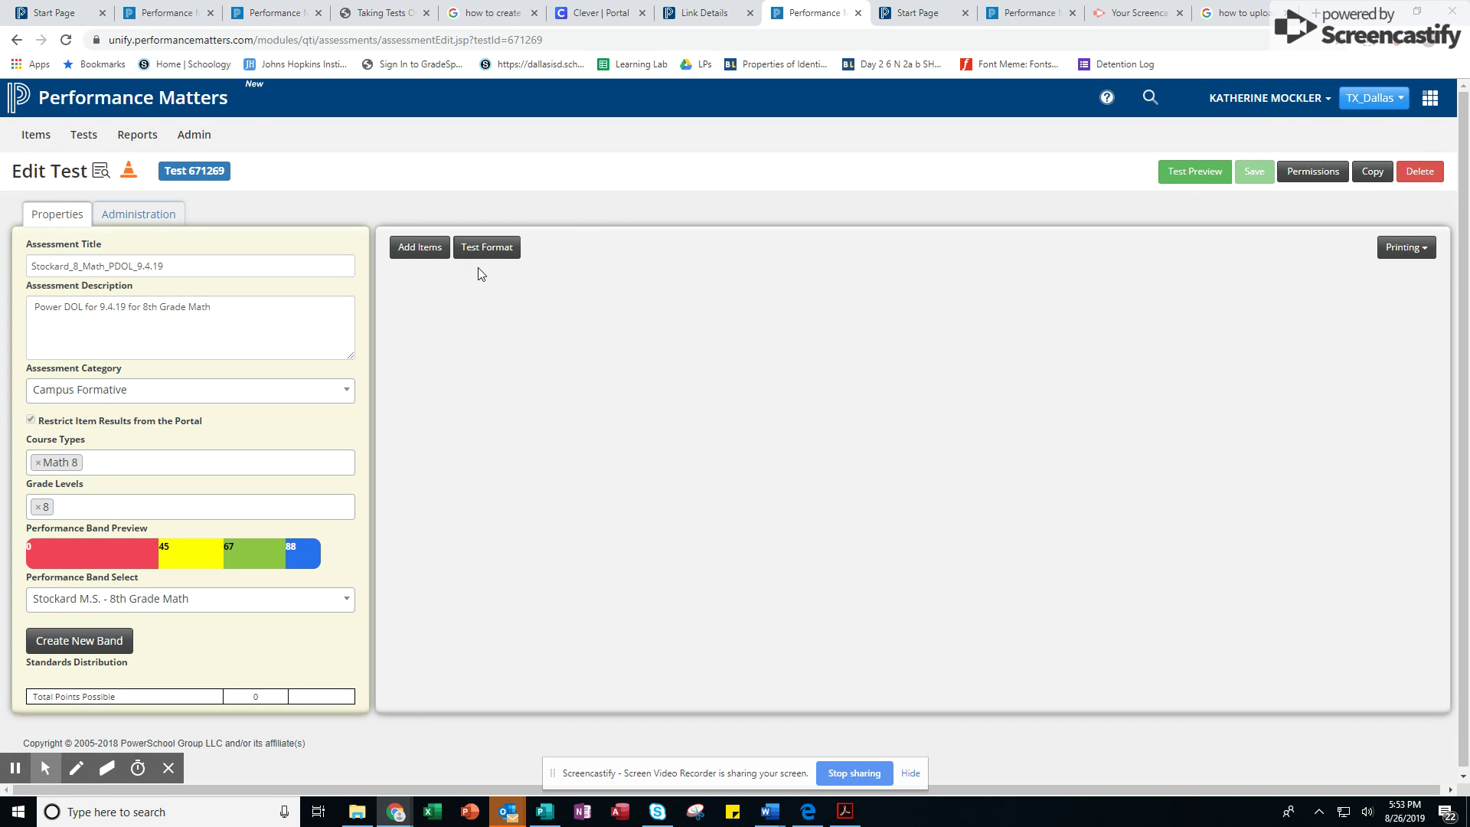
pyautogui.click(489, 253)
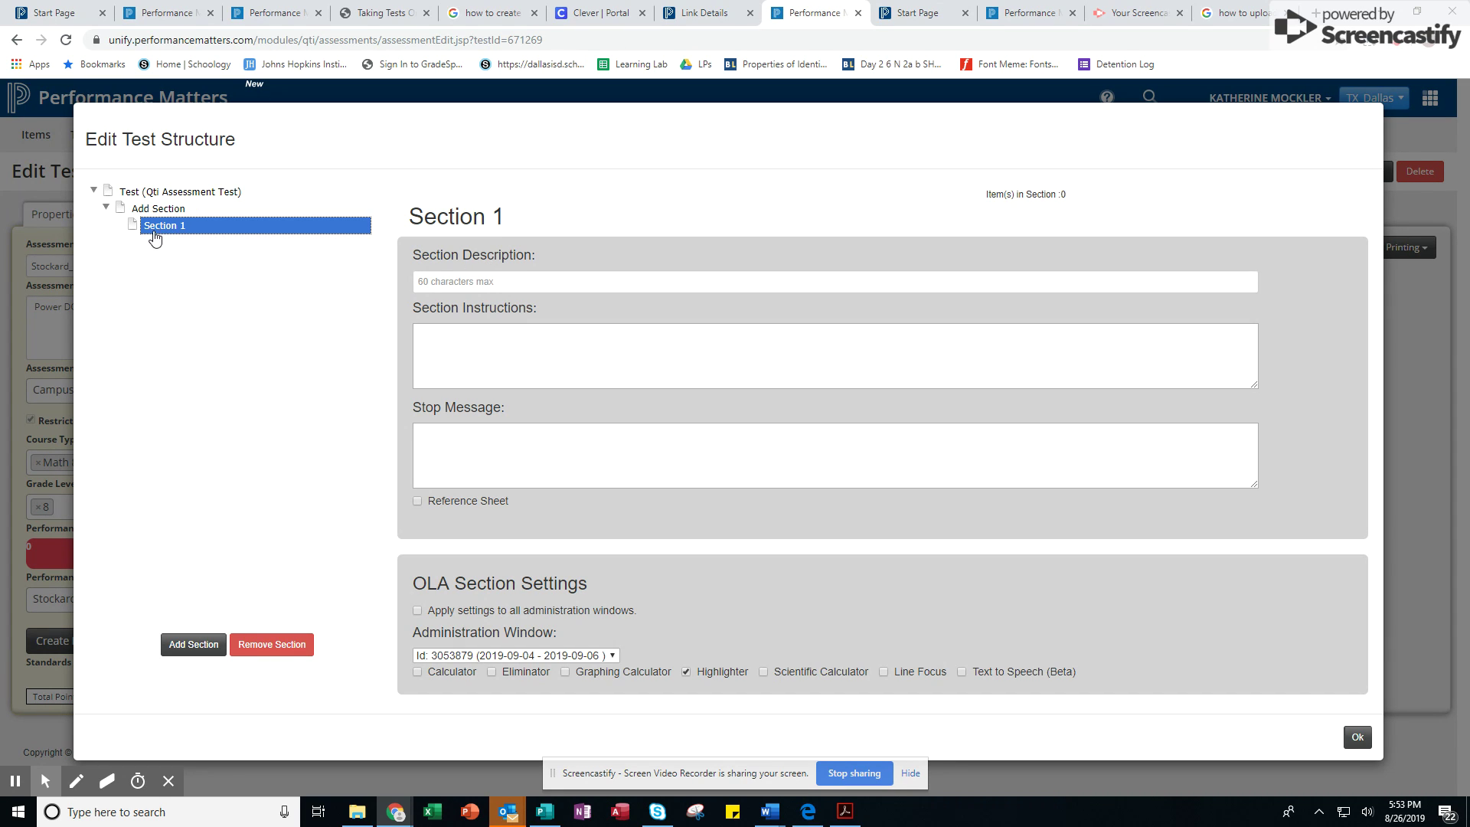
# Step: Describe Section 1 as 'Power D.O.L. for 9.4.19' with instructions 'Complete all questions thoroughly.'
pyautogui.click(484, 283)
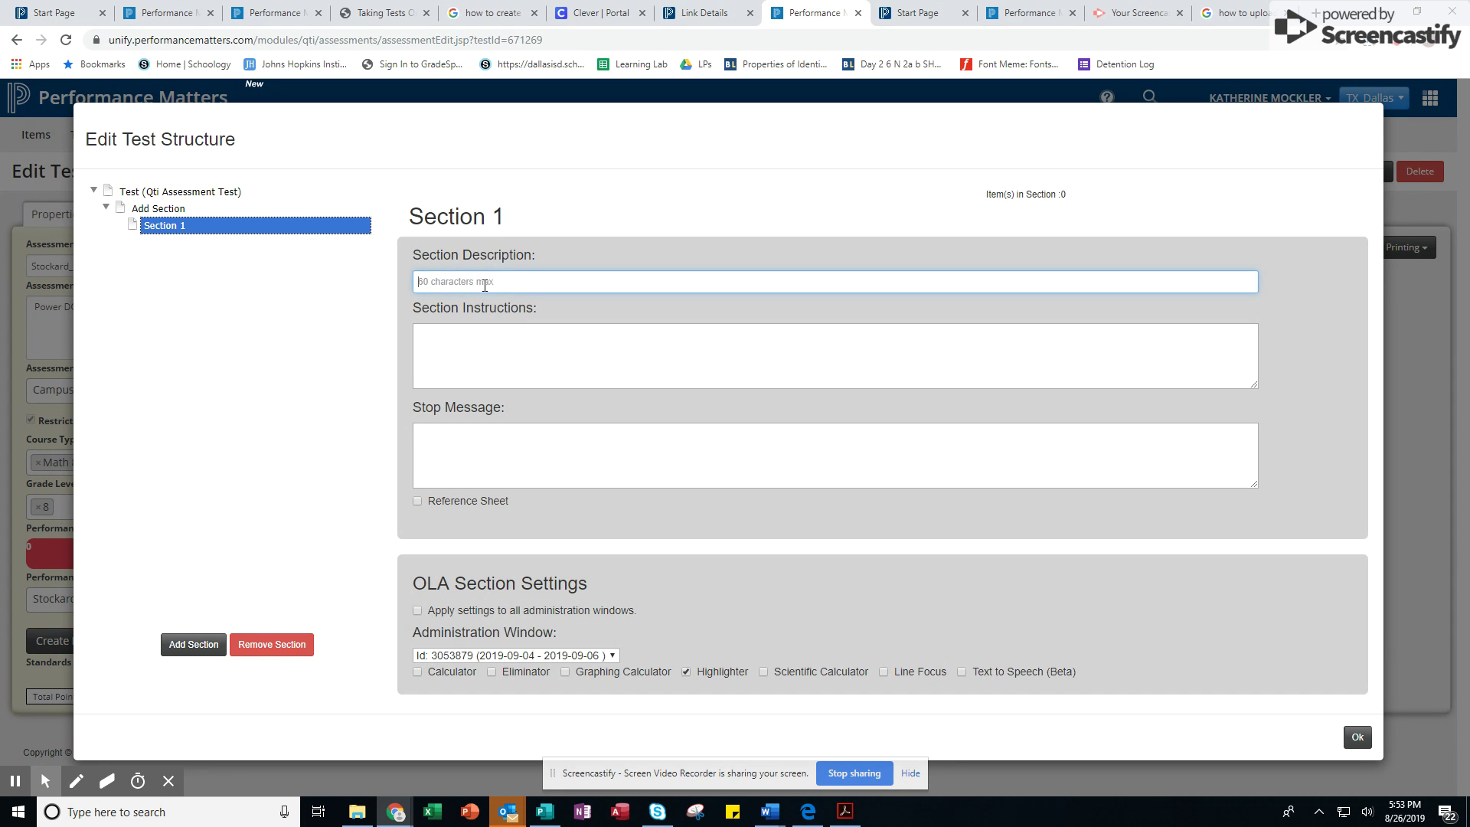
pyautogui.write('Power ')
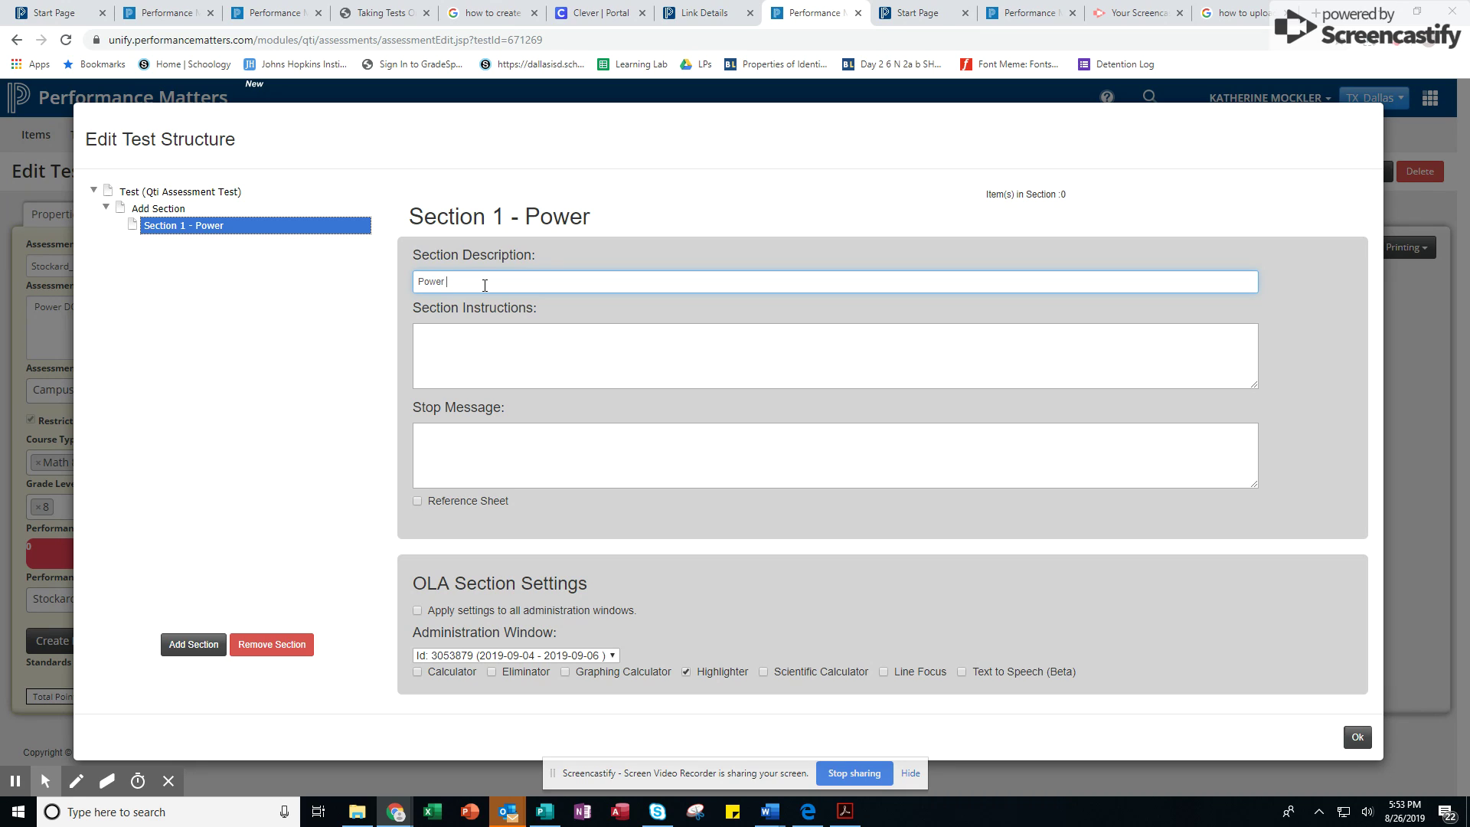
pyautogui.write('D.O.L. for 9')
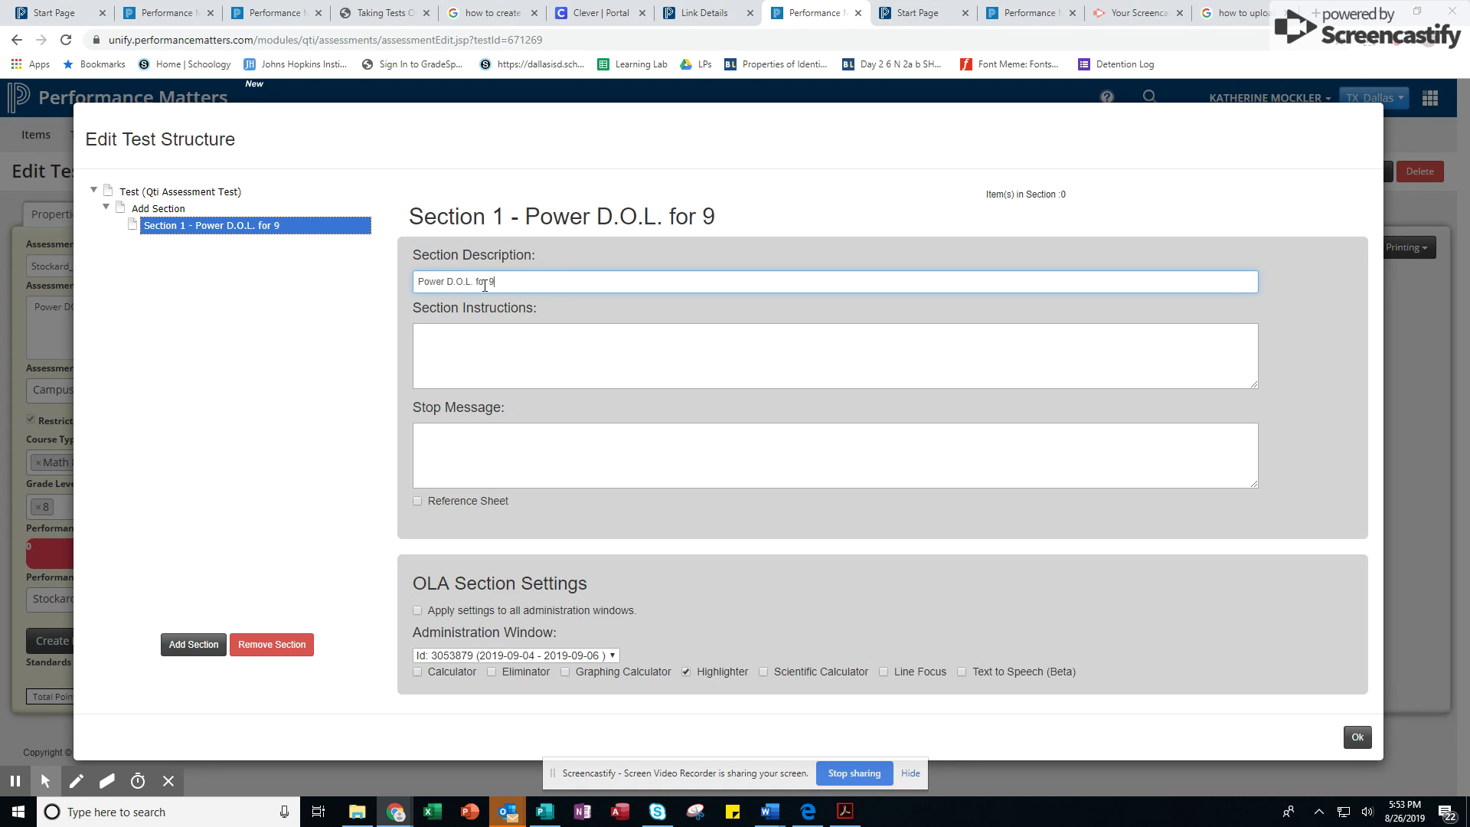
pyautogui.write('/')
pyautogui.press('BackSpace')
pyautogui.write('.4.19')
pyautogui.click(512, 344)
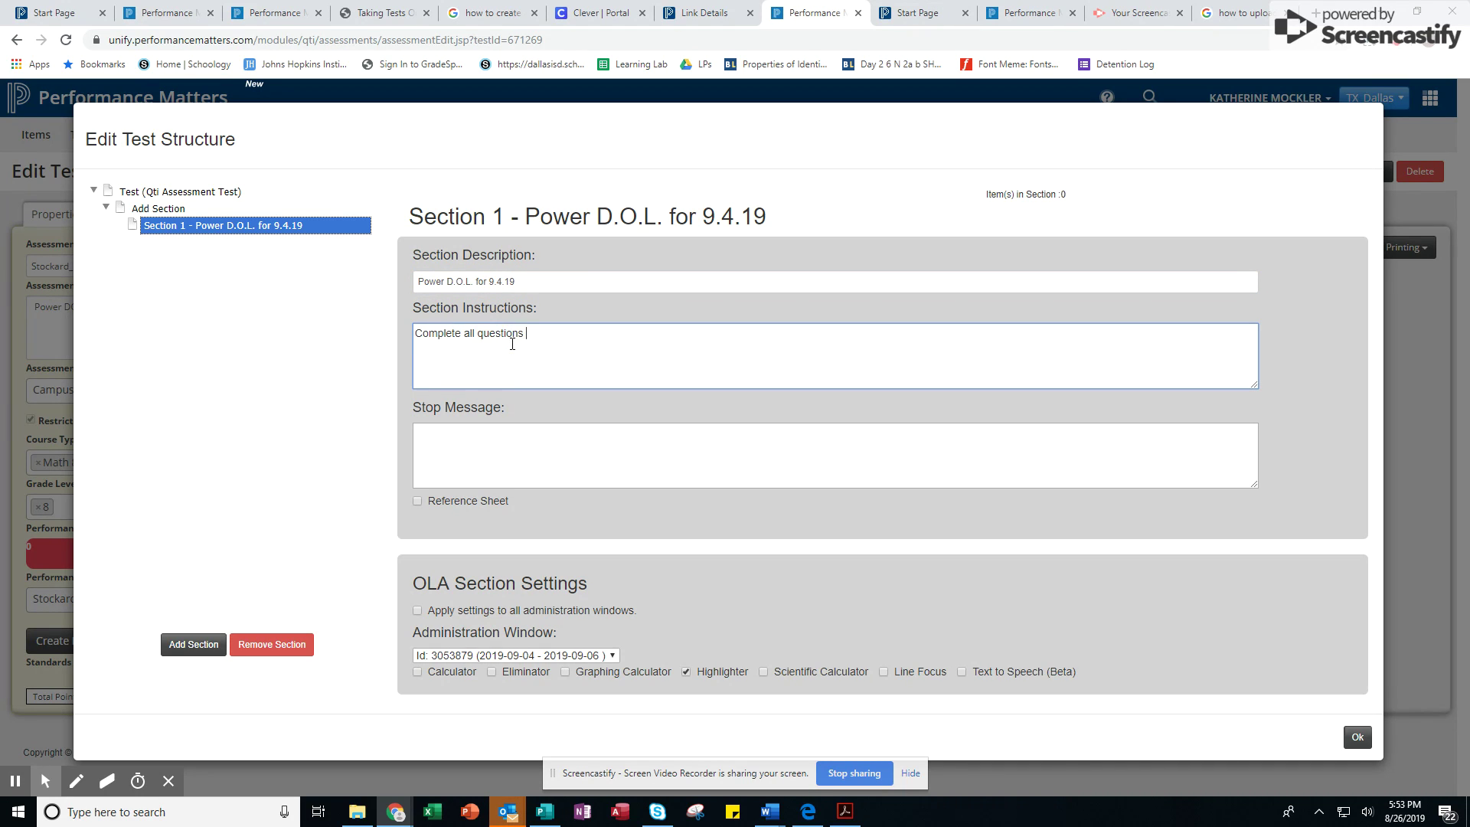
pyautogui.write('Complete all questions thoroughly.')
pyautogui.click(525, 442)
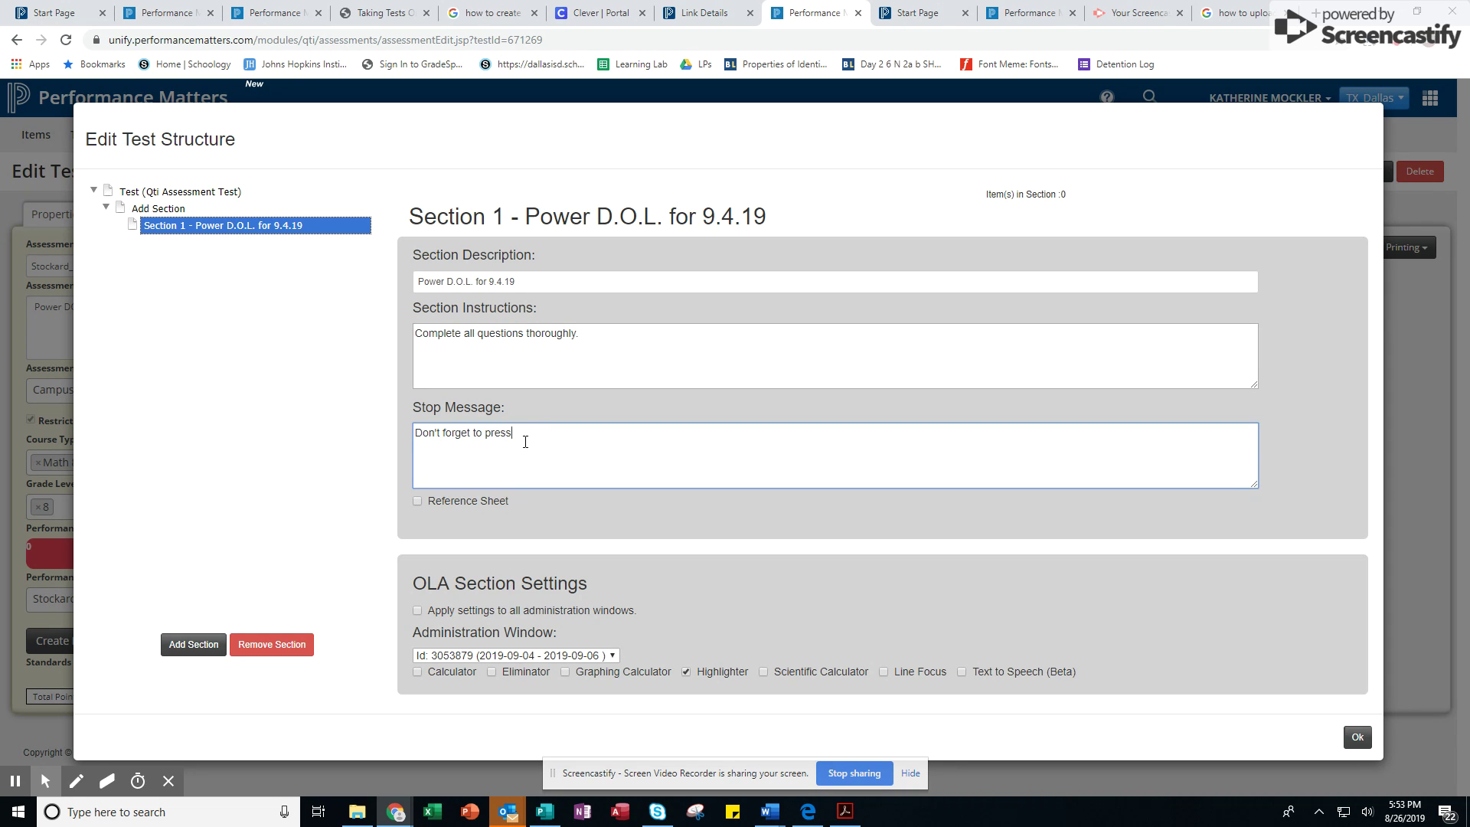
pyautogui.click(417, 503)
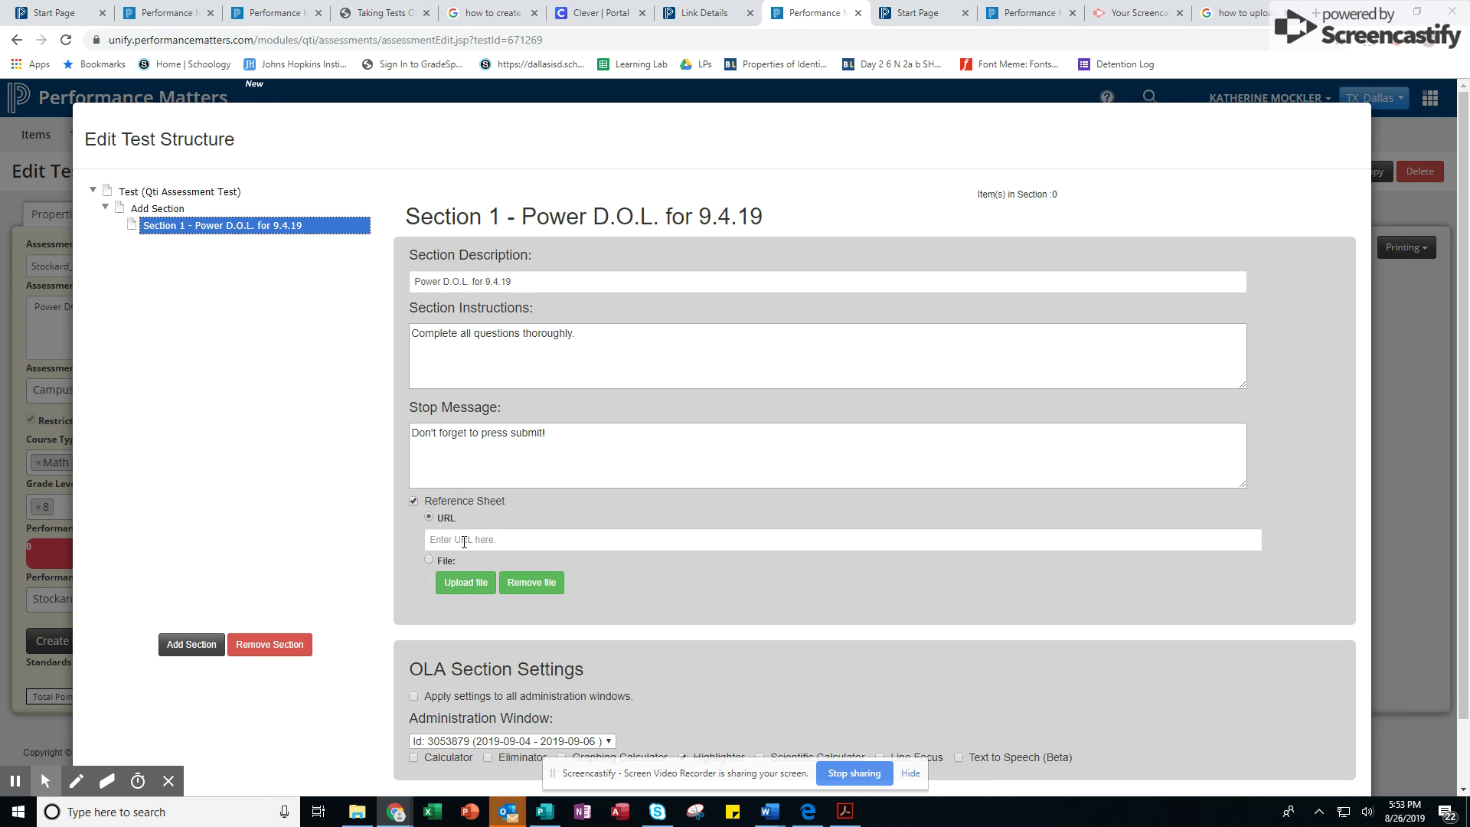
# Step: Supply the section's reference sheet as a file and confirm the section settings
pyautogui.click(428, 561)
pyautogui.scroll(-1, 604, 499)
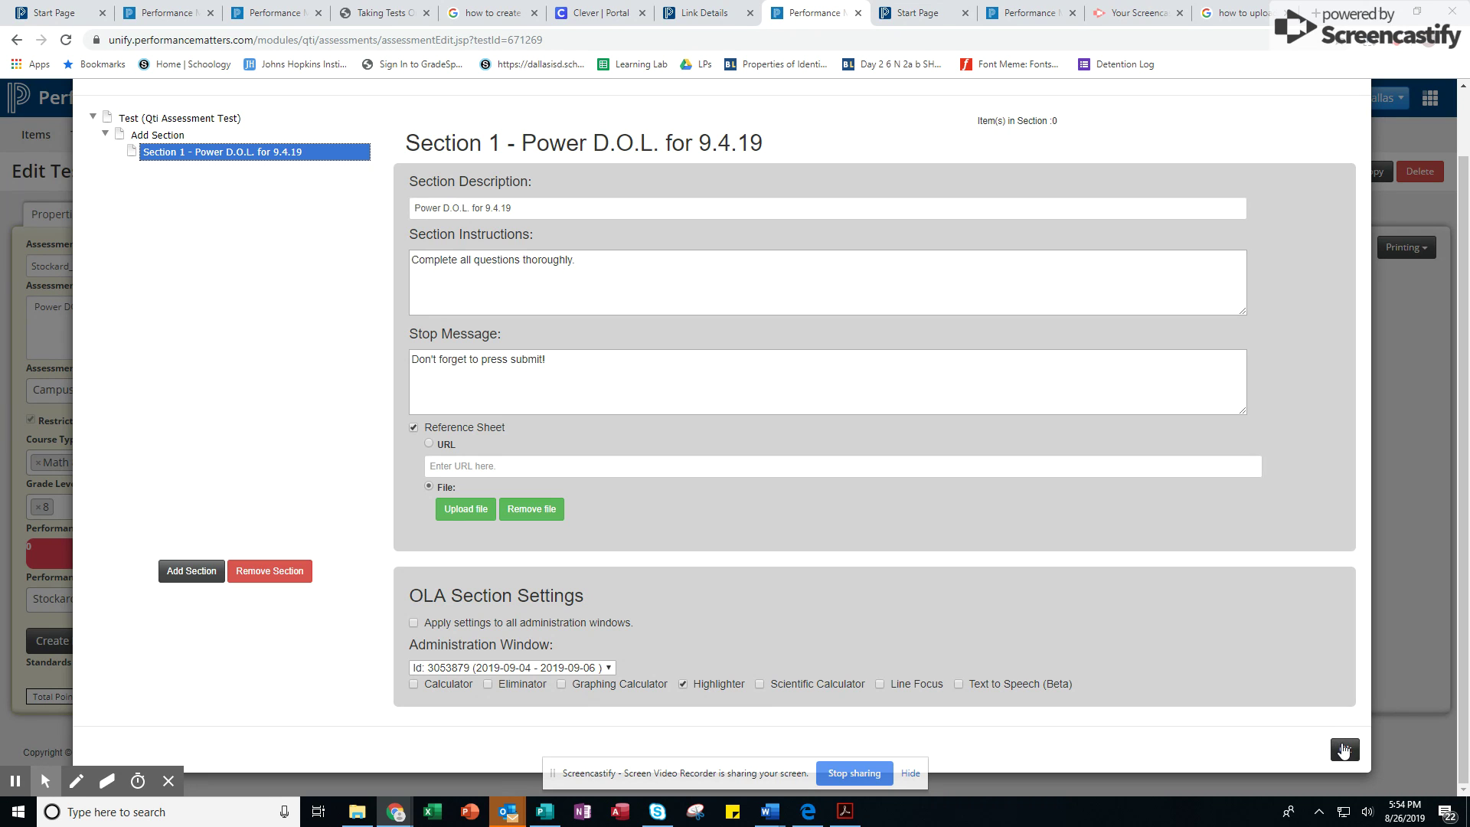
pyautogui.click(1344, 749)
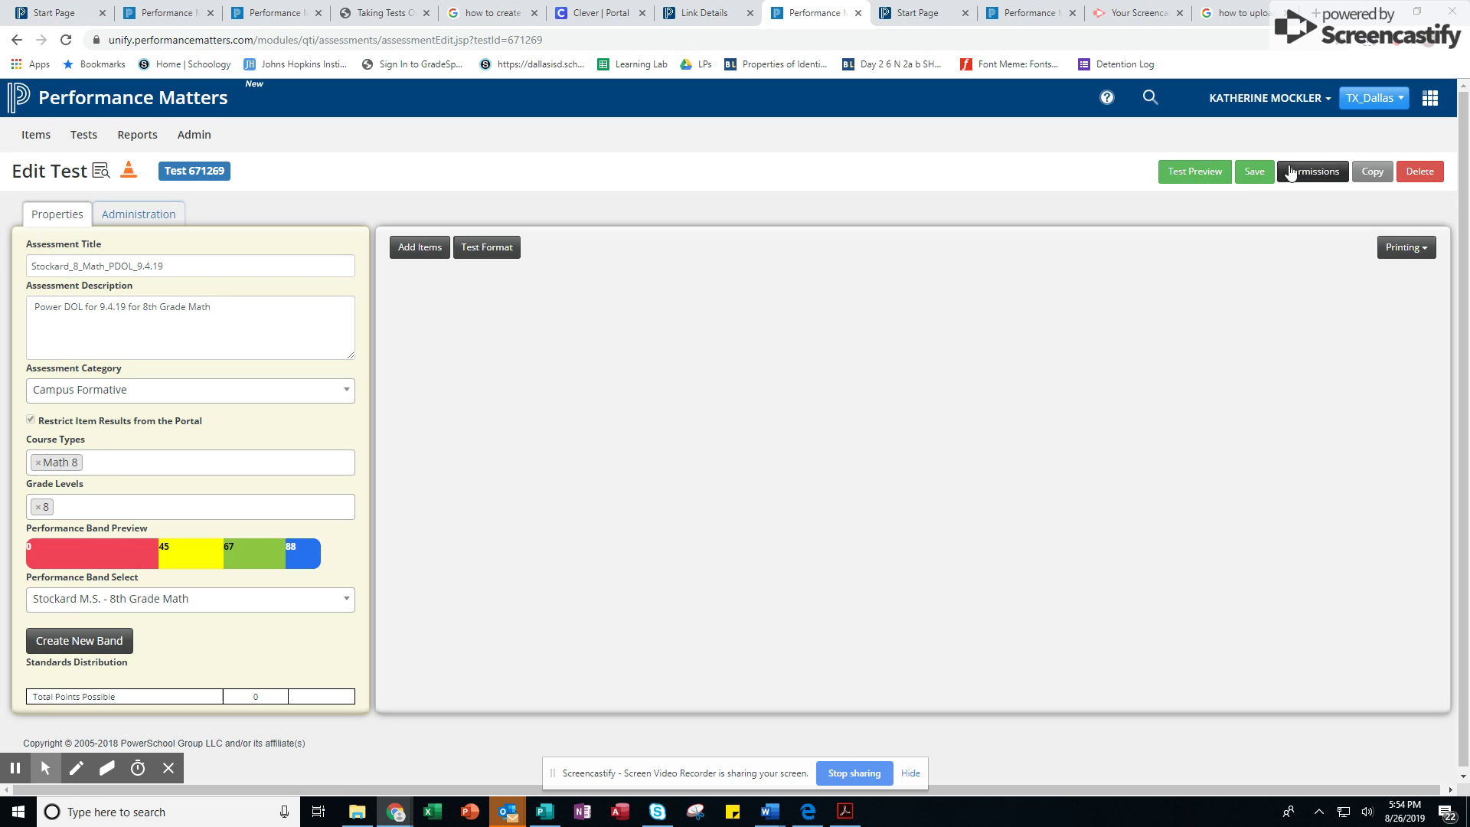
# Step: Save the test with its new section settings
pyautogui.click(1261, 175)
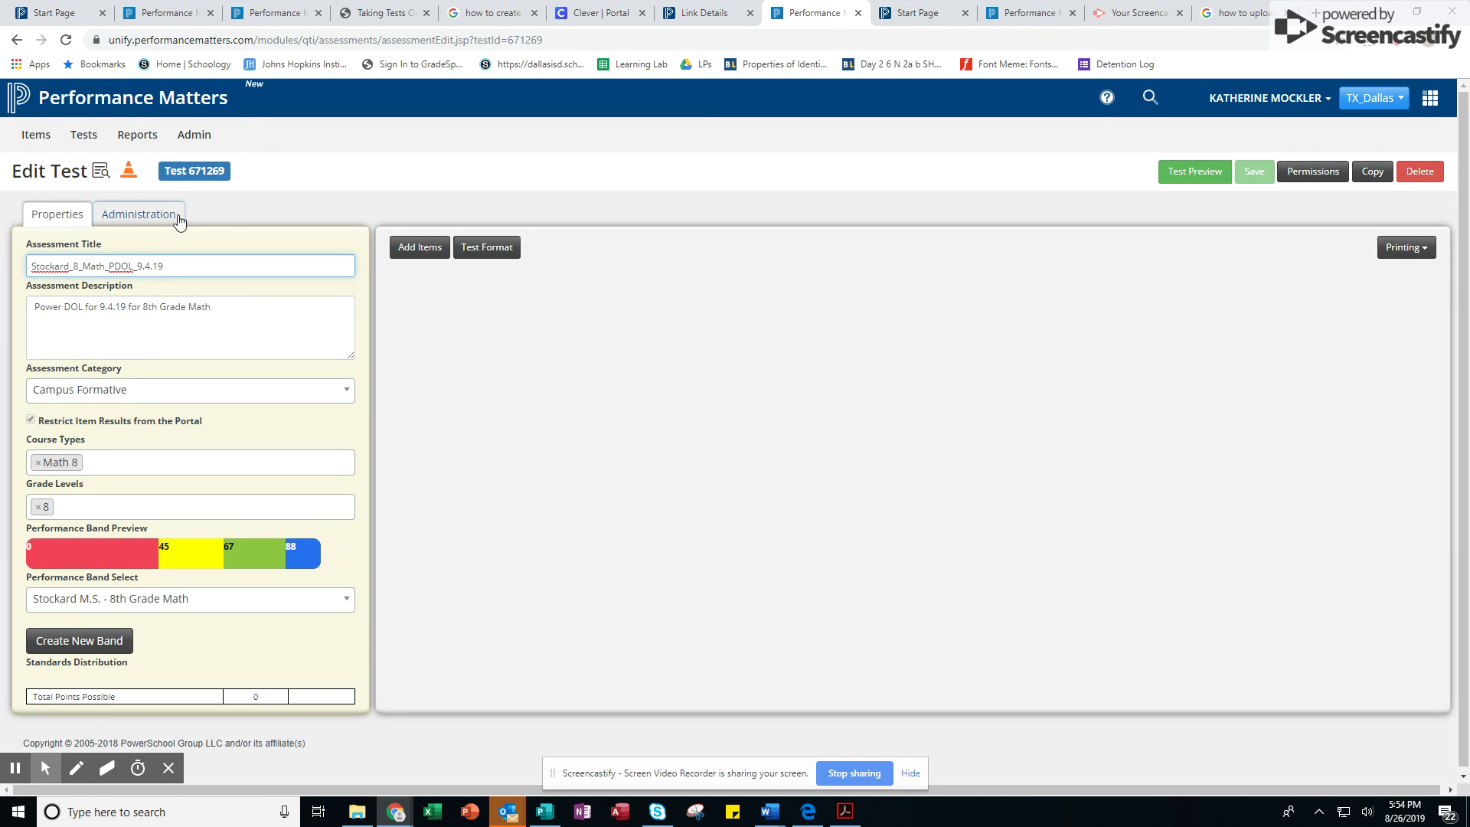
# Step: Add L V Stockard Middle School to the test's permissions
pyautogui.click(1296, 176)
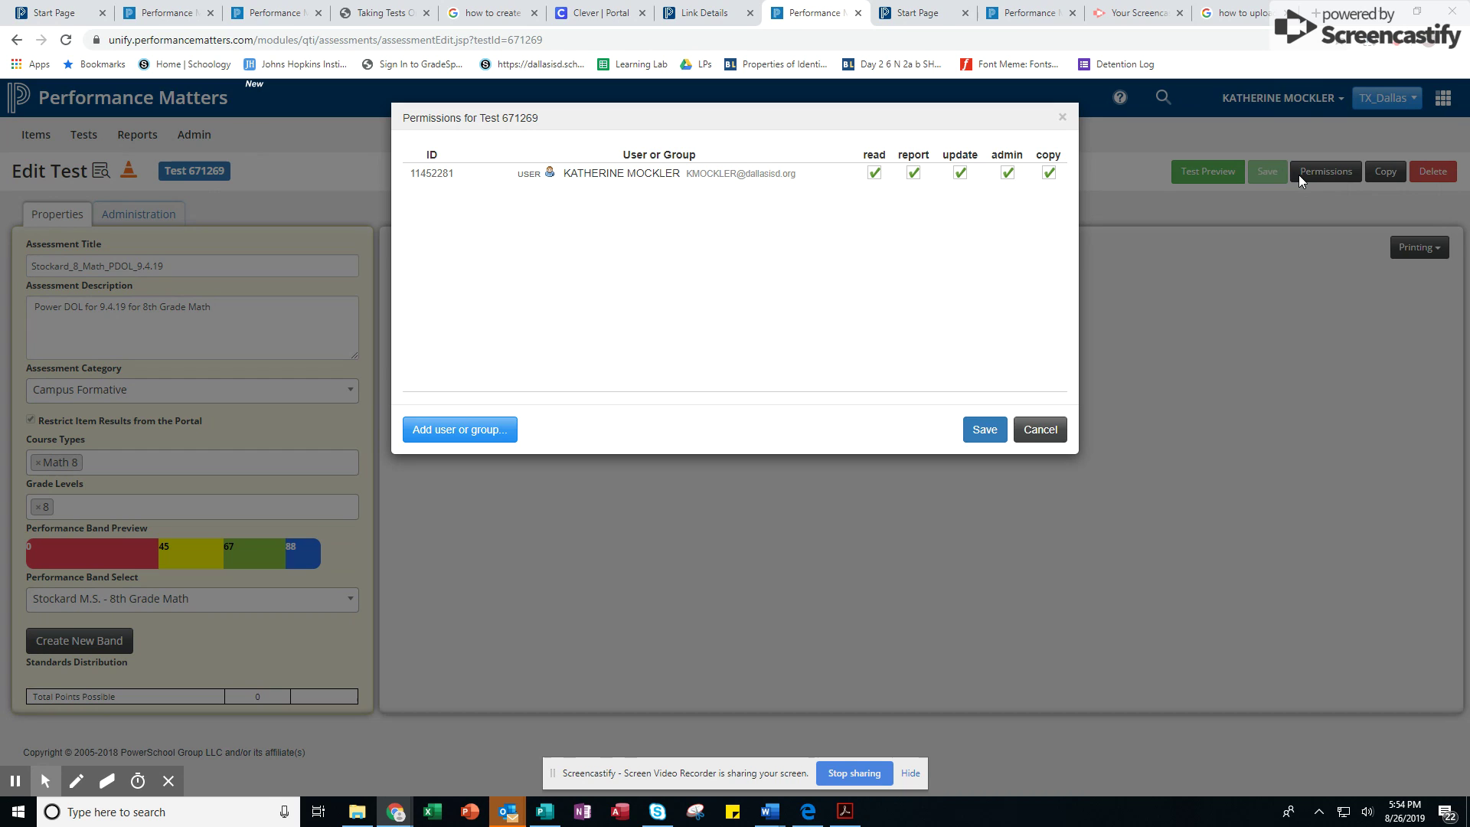
pyautogui.click(503, 438)
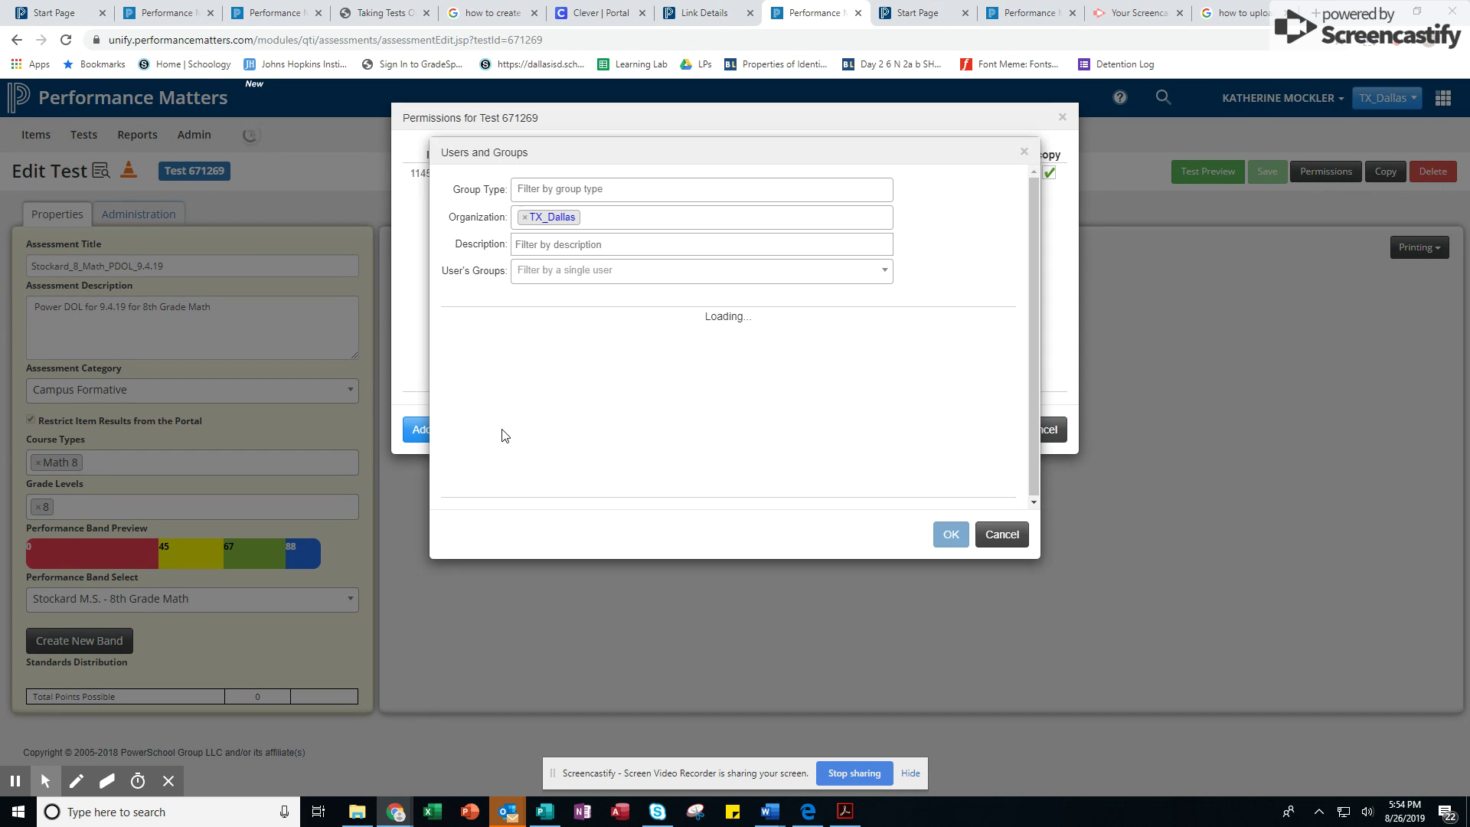
pyautogui.click(653, 196)
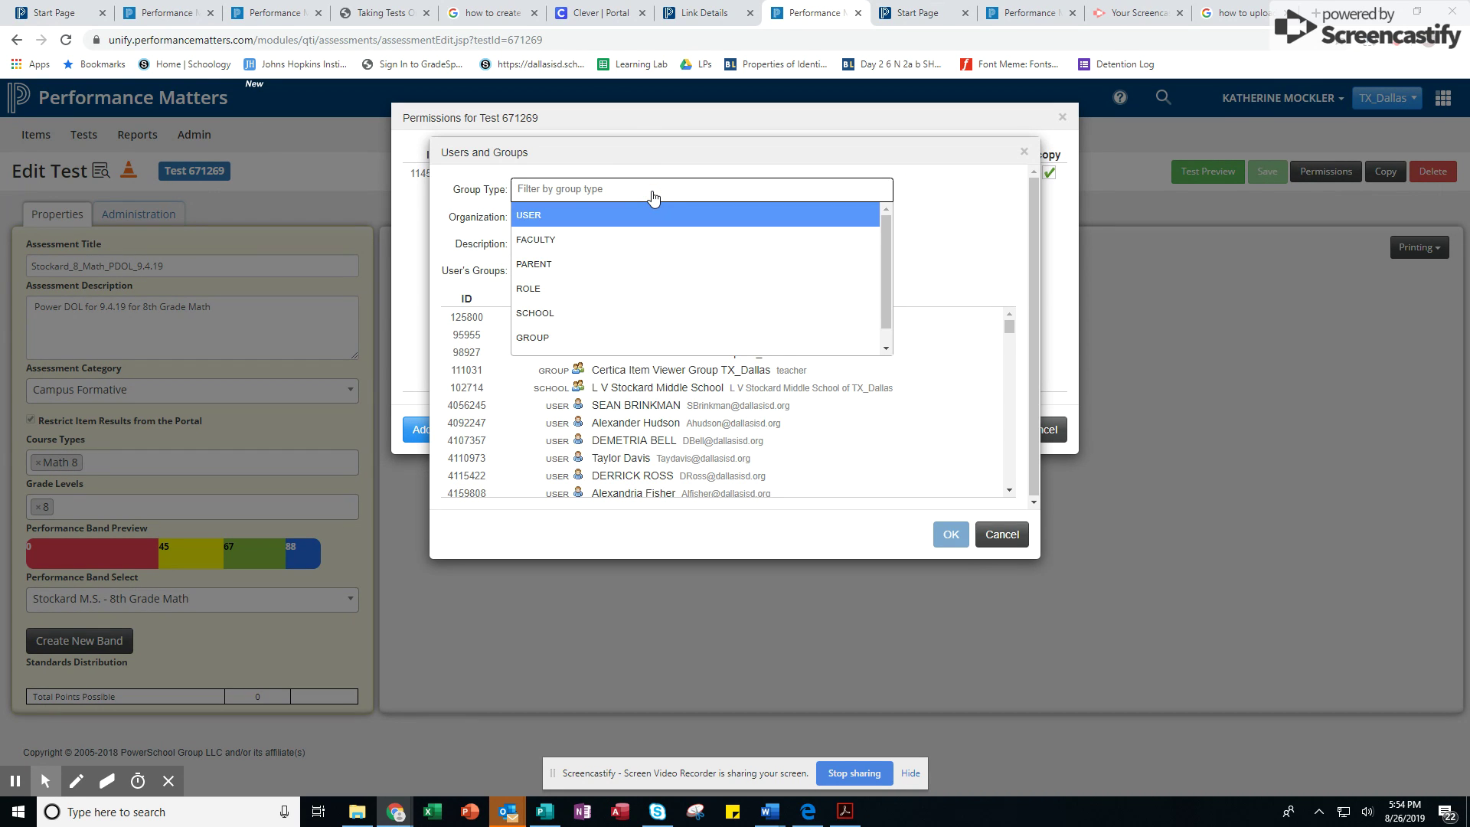
pyautogui.click(946, 410)
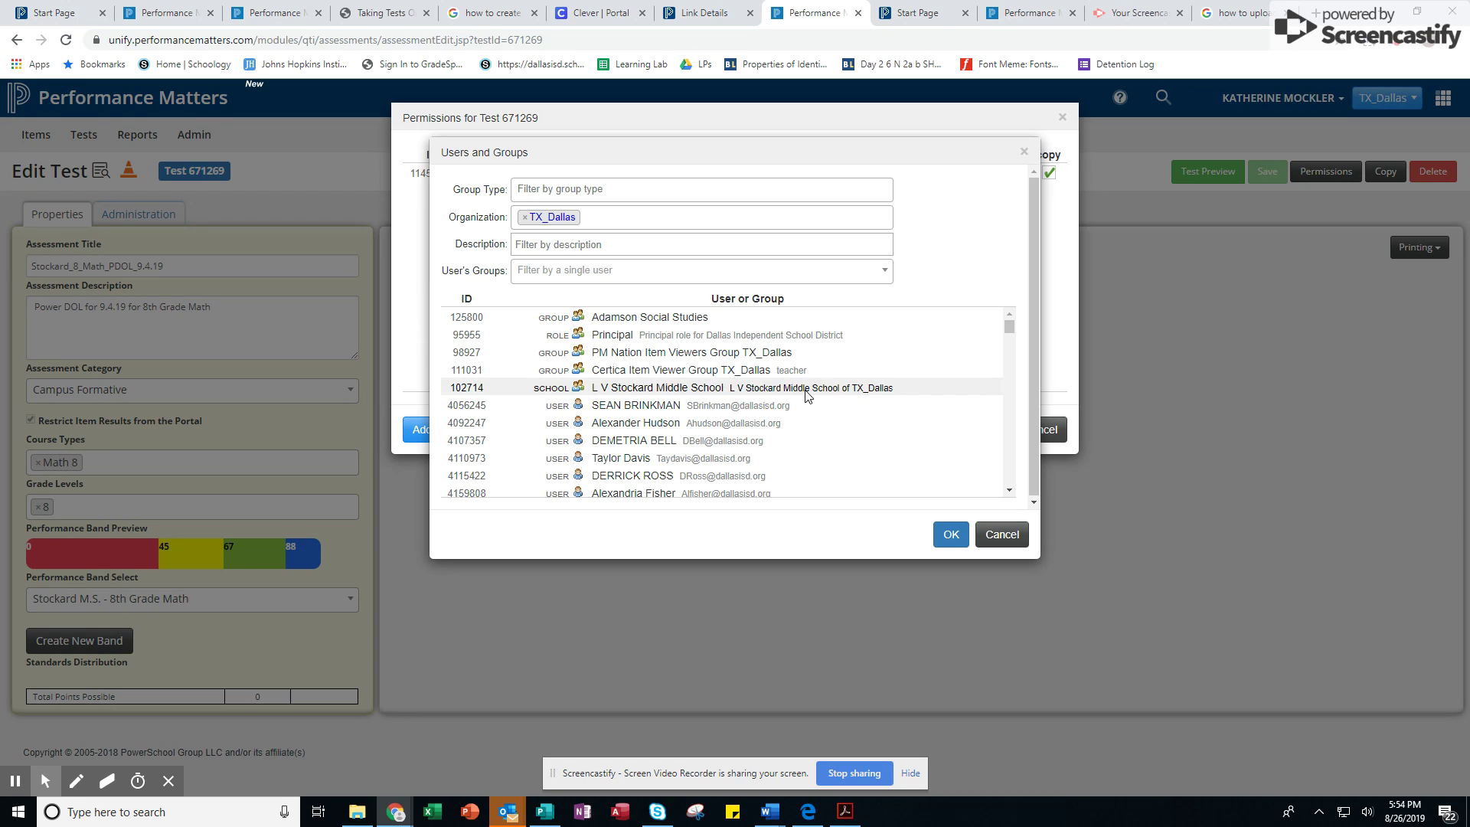
pyautogui.doubleClick(633, 389)
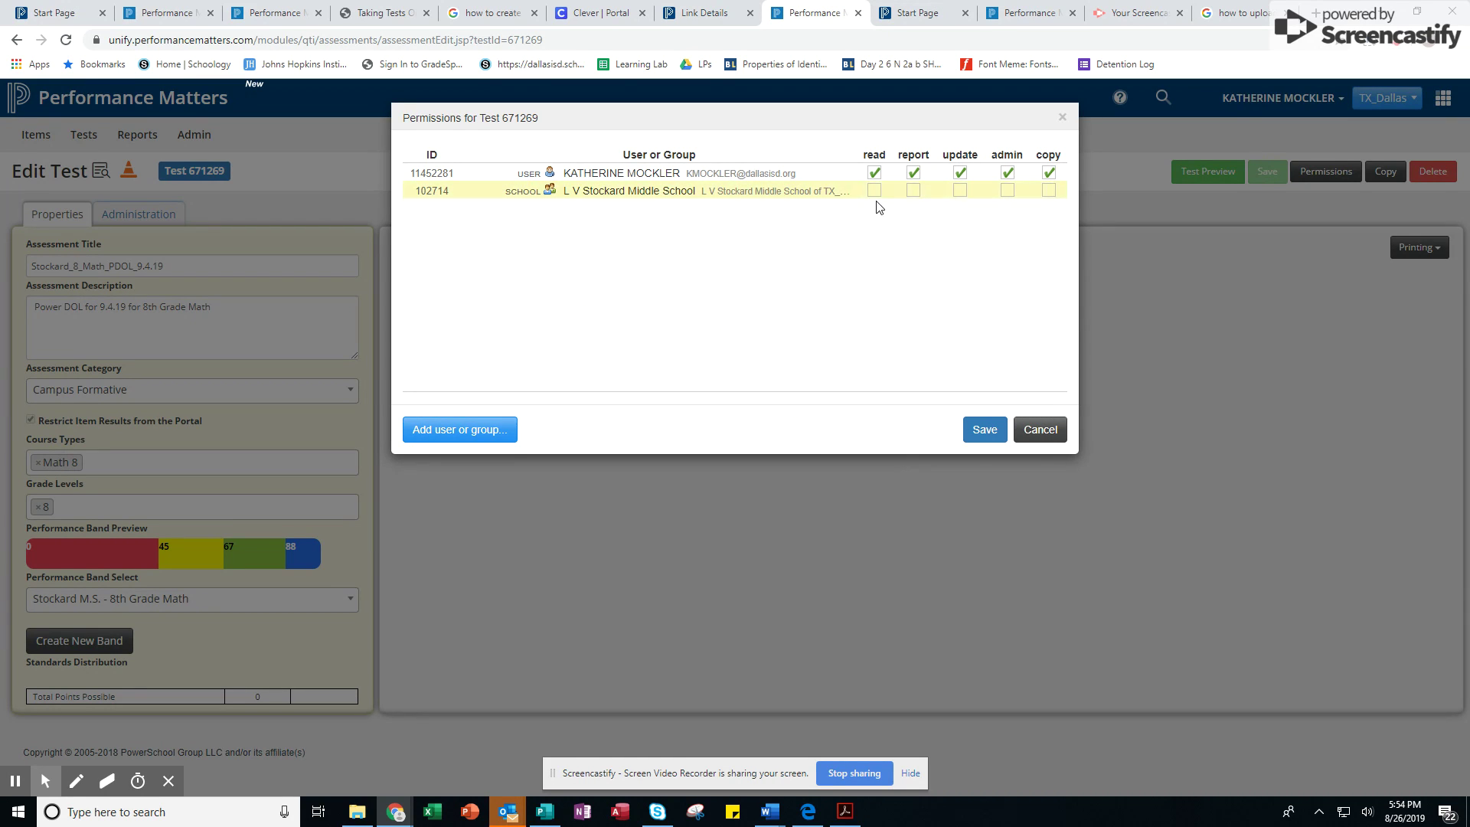
# Step: Grant the school report, update, admin and copy access, then save
pyautogui.click(913, 191)
pyautogui.click(960, 191)
pyautogui.click(1007, 193)
pyautogui.click(1049, 191)
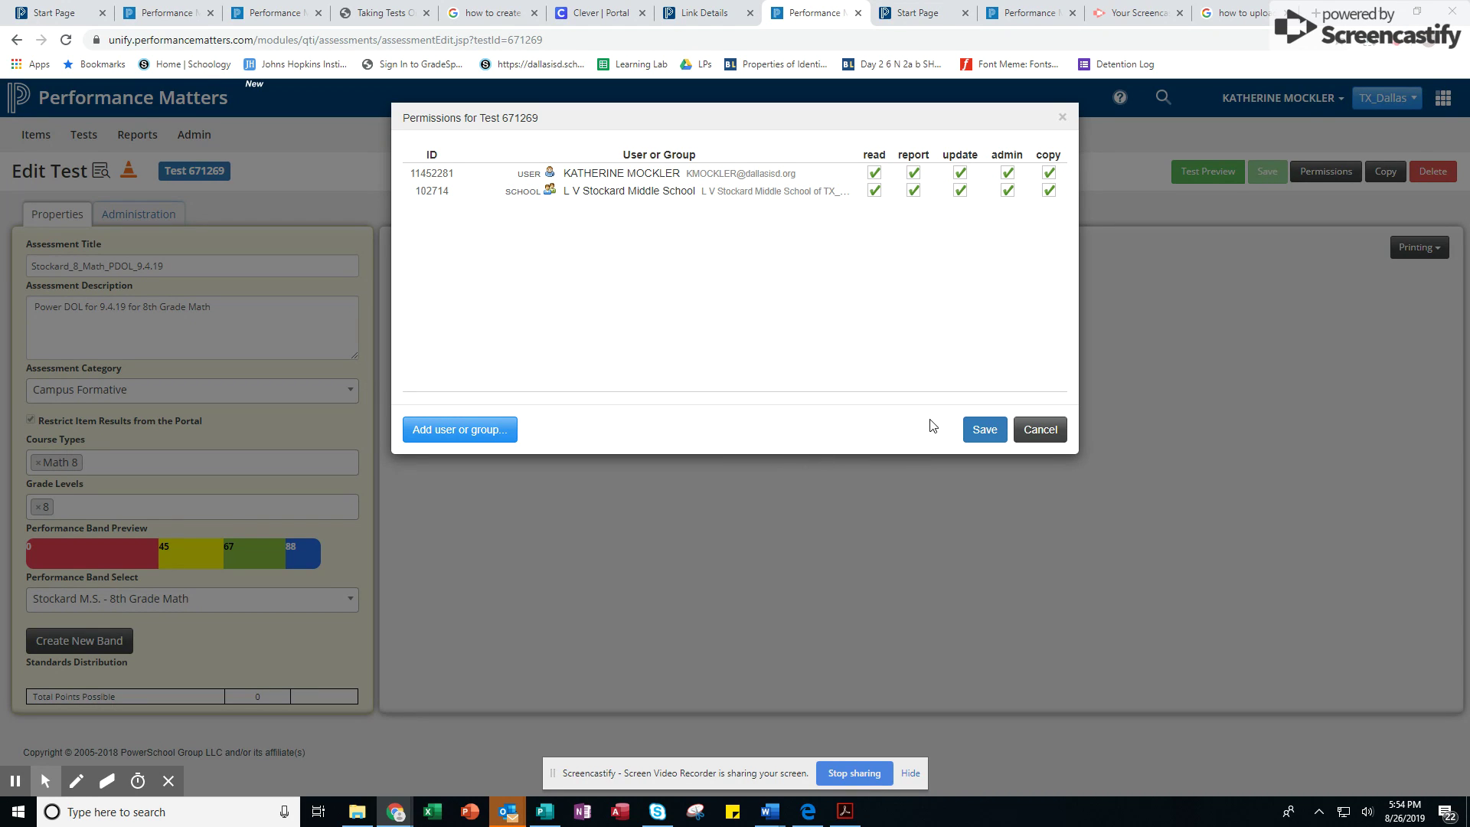
pyautogui.click(984, 429)
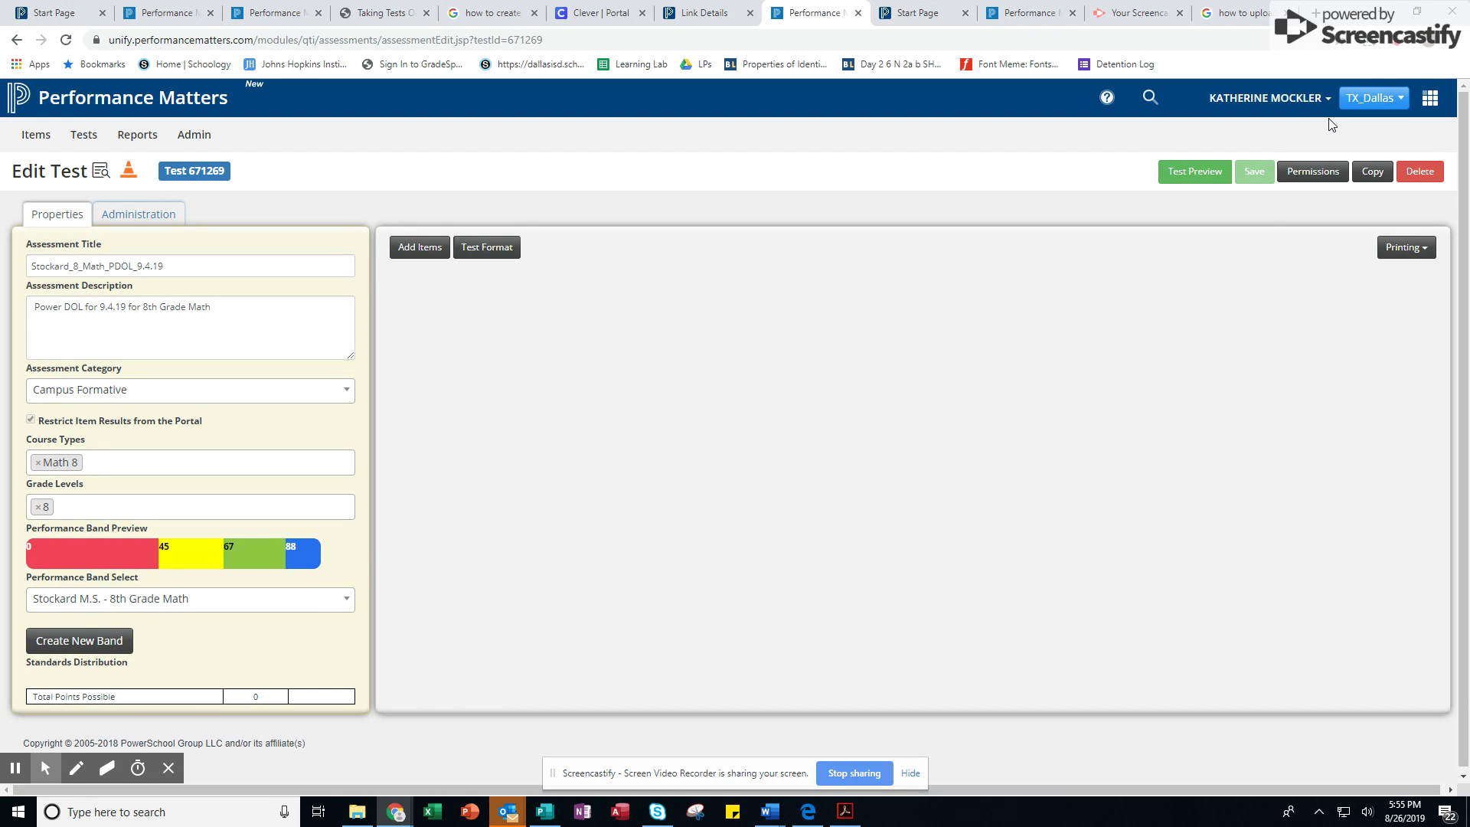
pyautogui.click(1398, 49)
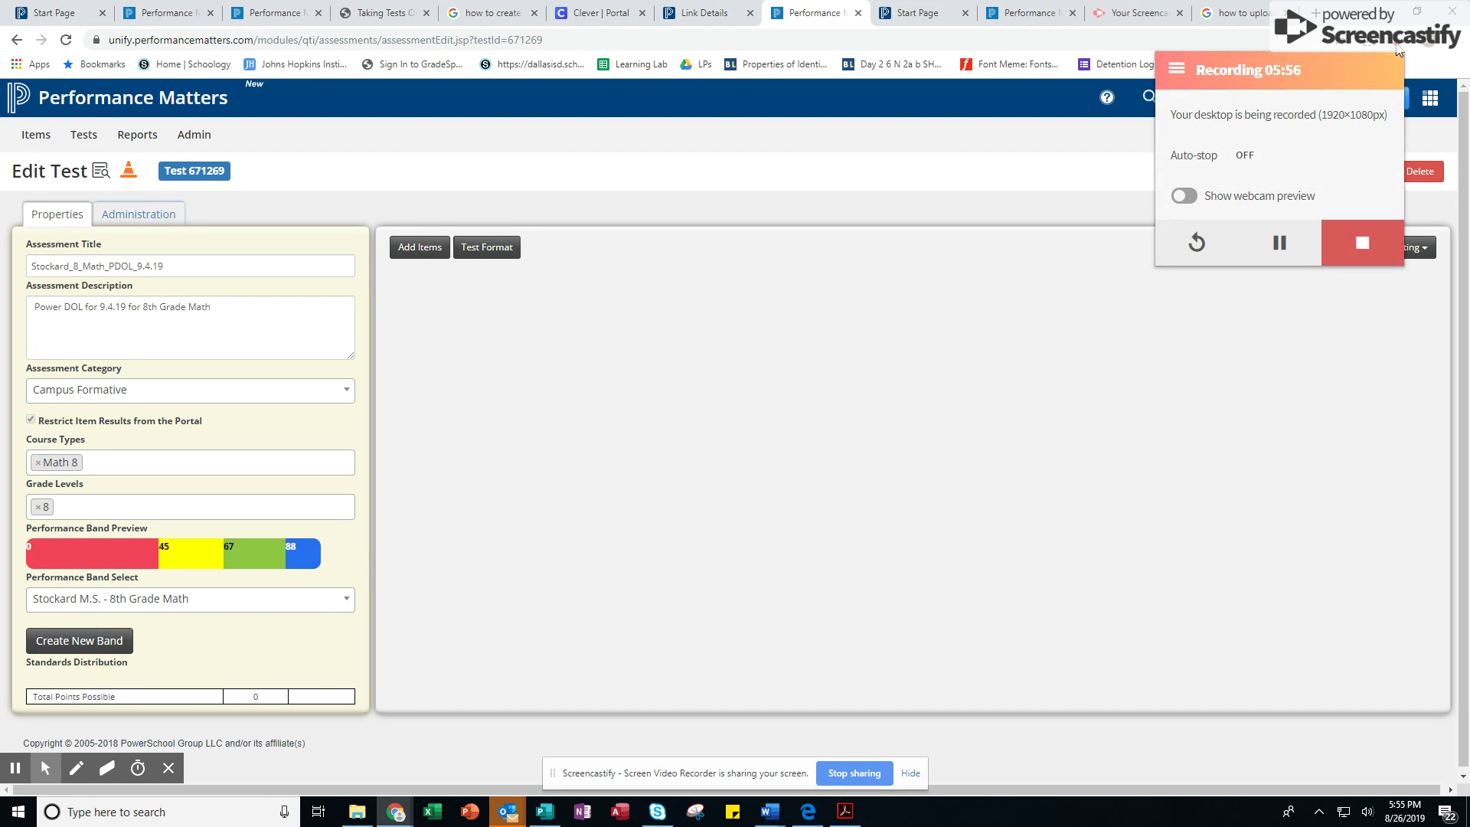